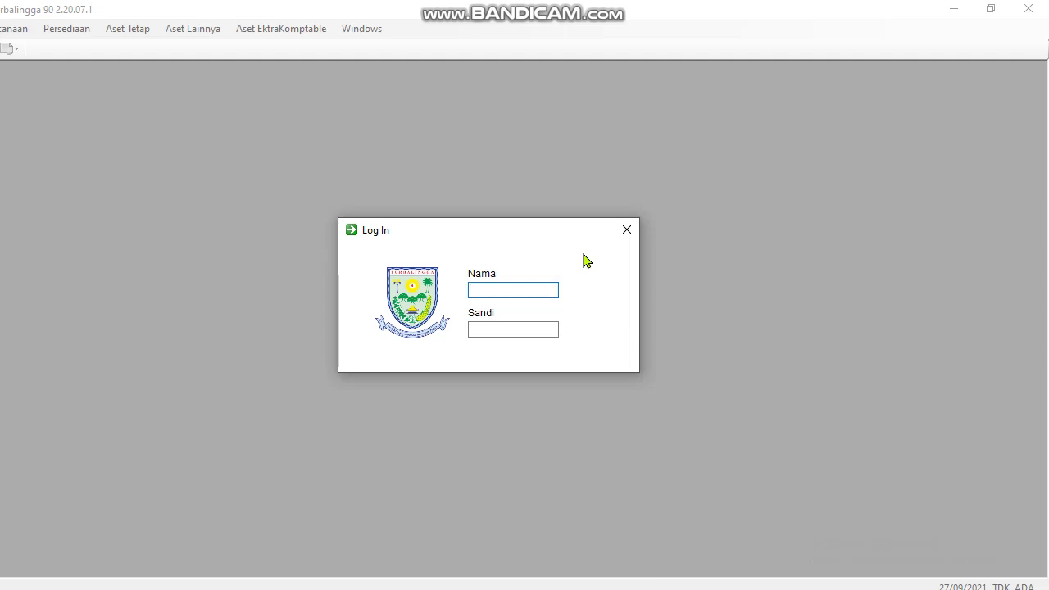
- Log in by entering the user name in Nama and the account password in Sandi
{"action": "type", "text": "PDMI"}
{"action": "left_click", "coordinate": [499, 330]}
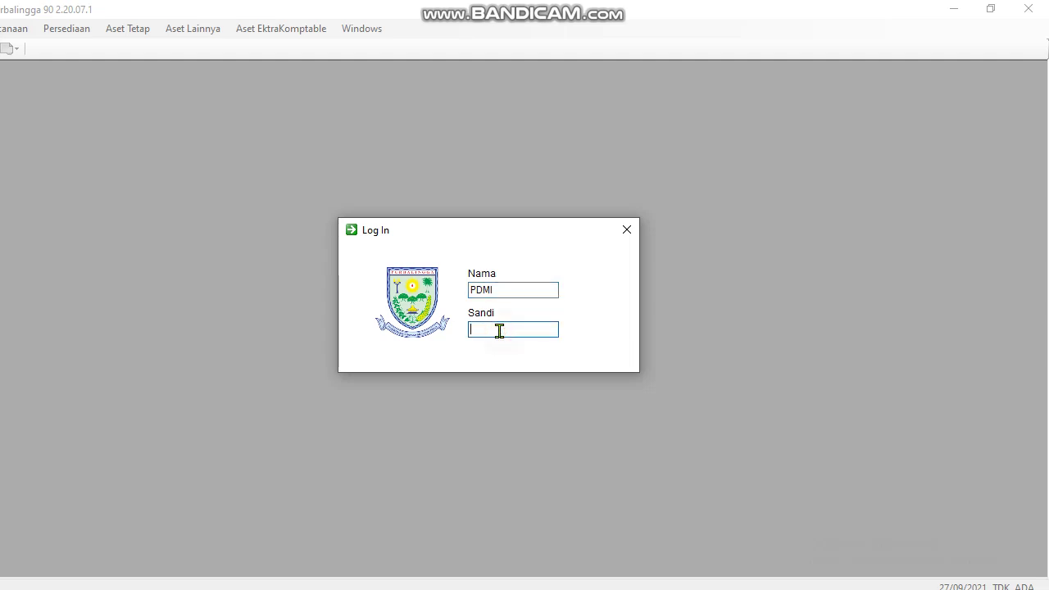
{"action": "type", "text": "*"}
{"action": "key", "text": "Return"}
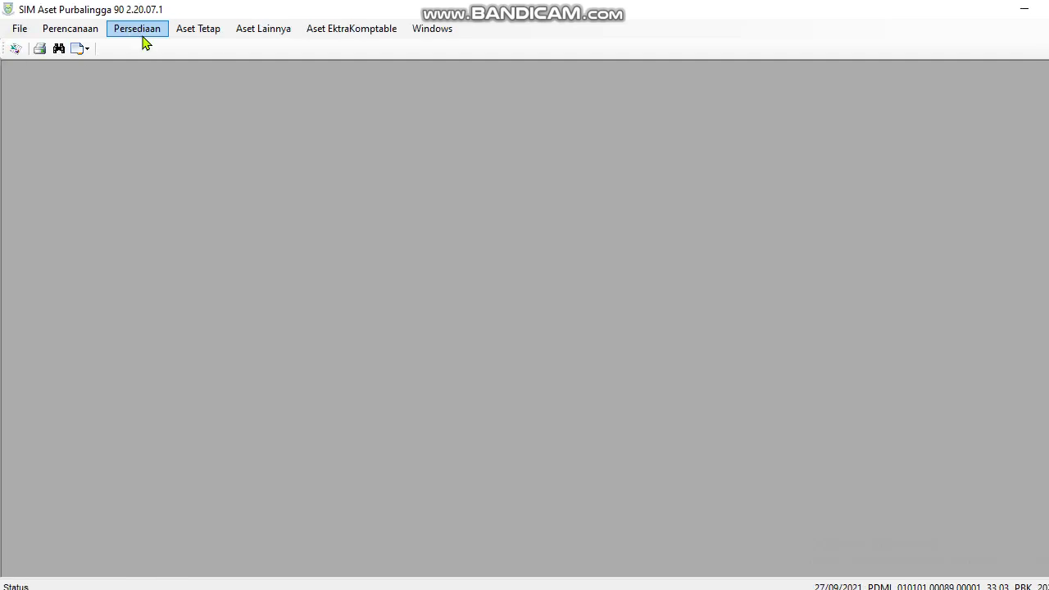
- Open the KIB B : Peralatan dan Mesin entry form for SD Negeri 1 Dawuhan, with the Tahun 2021 filter enabled
{"action": "left_click", "coordinate": [205, 37]}
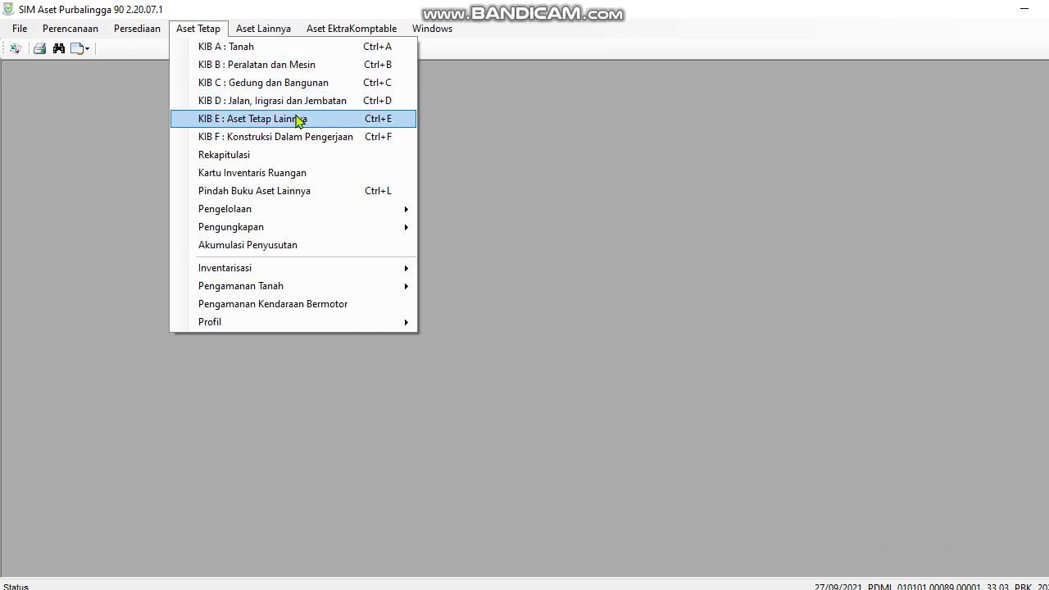
{"action": "left_click", "coordinate": [258, 64]}
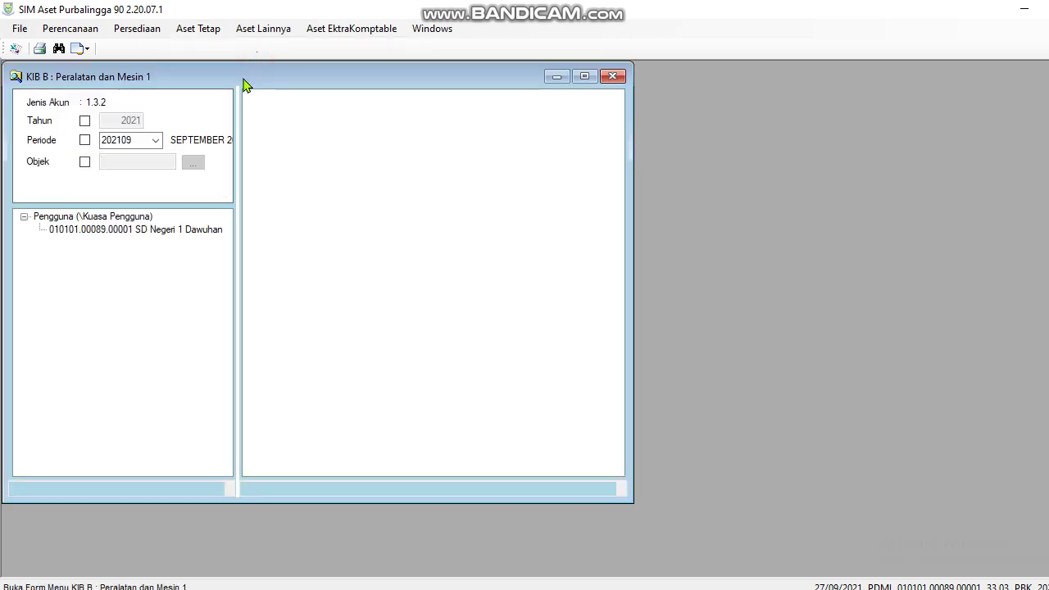
{"action": "left_click", "coordinate": [84, 122]}
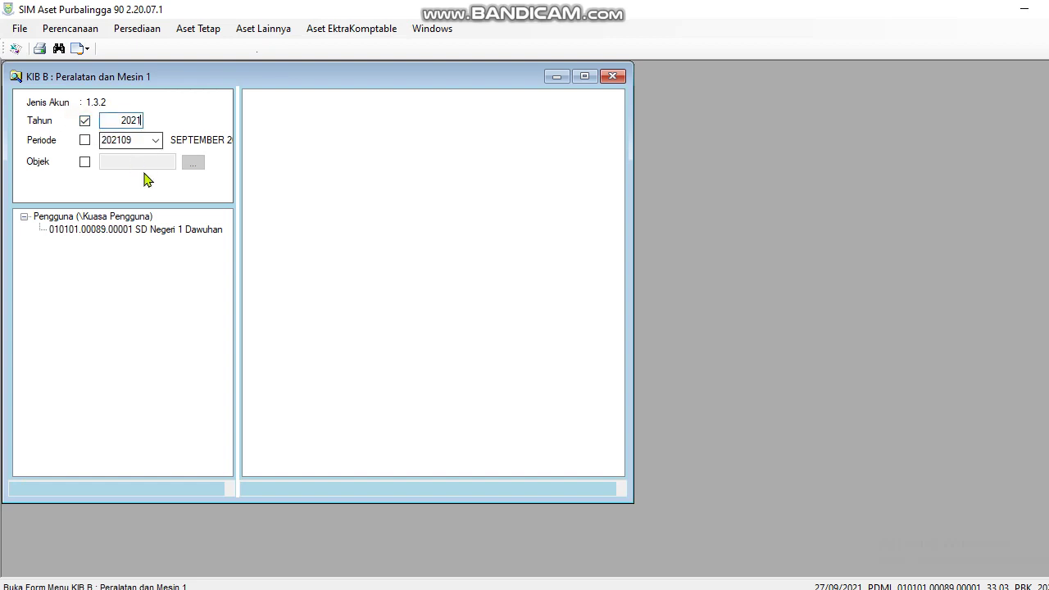
{"action": "left_click", "coordinate": [154, 231]}
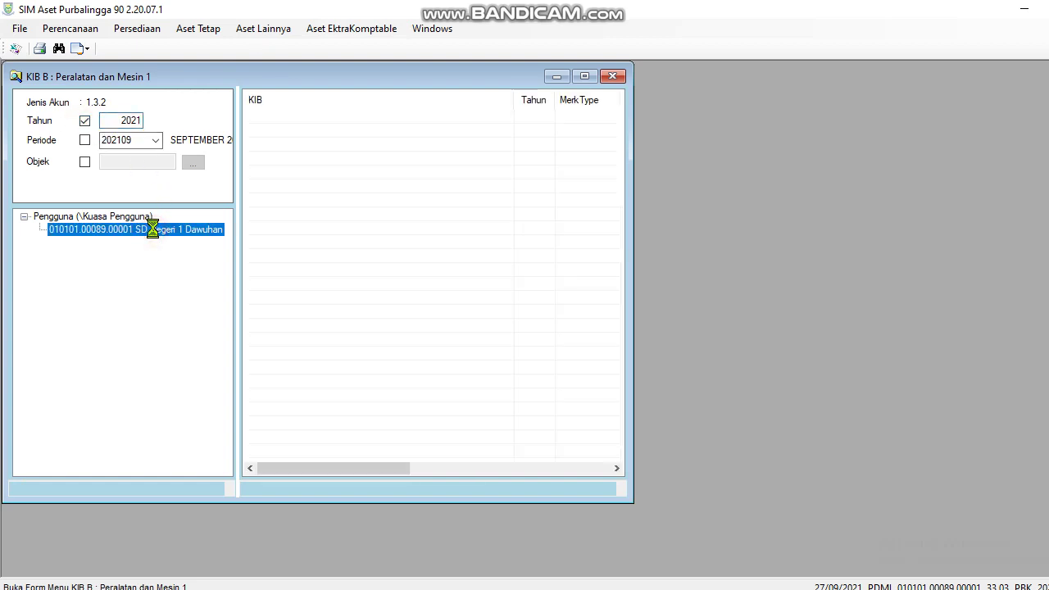
{"action": "right_click", "coordinate": [154, 232]}
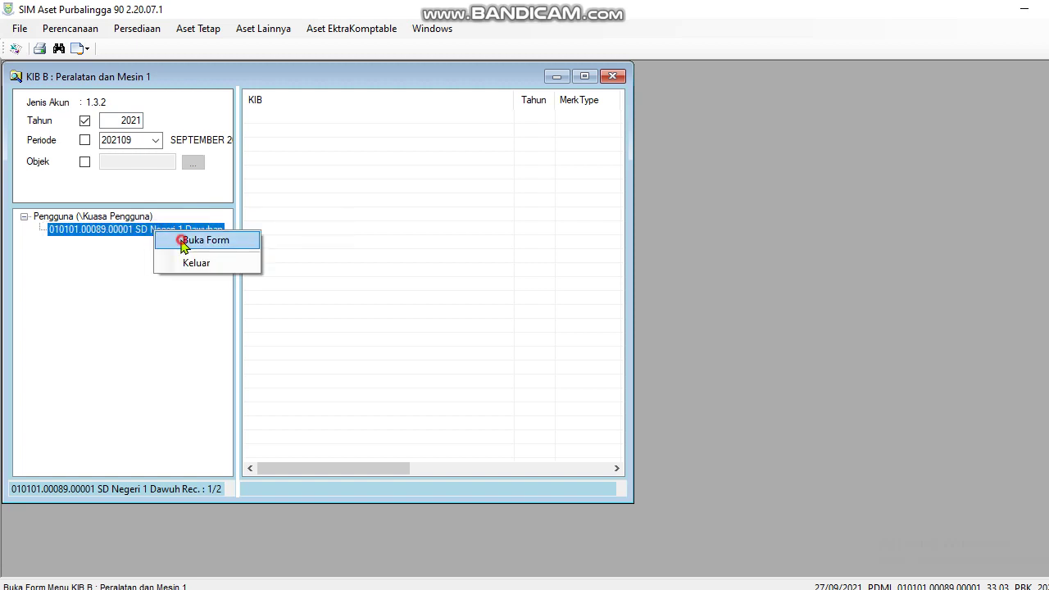
{"action": "left_click", "coordinate": [184, 243]}
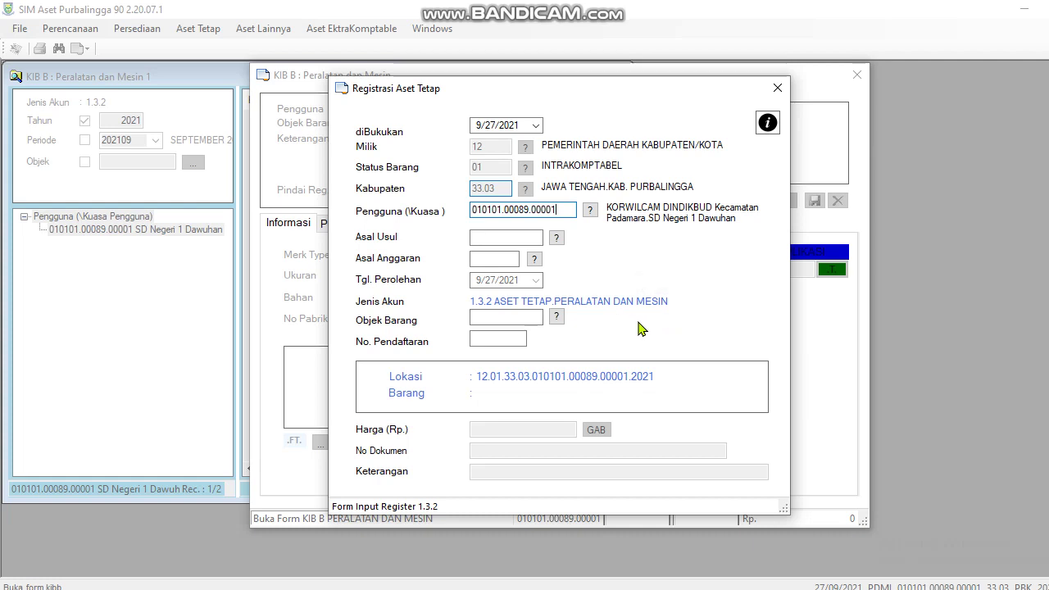
- Set the asset's Asal Usul to PEMBELIAN and its Asal Anggaran to BBM (BELANJA MODAL BOS)
{"action": "left_click", "coordinate": [557, 243]}
{"action": "left_click", "coordinate": [648, 434]}
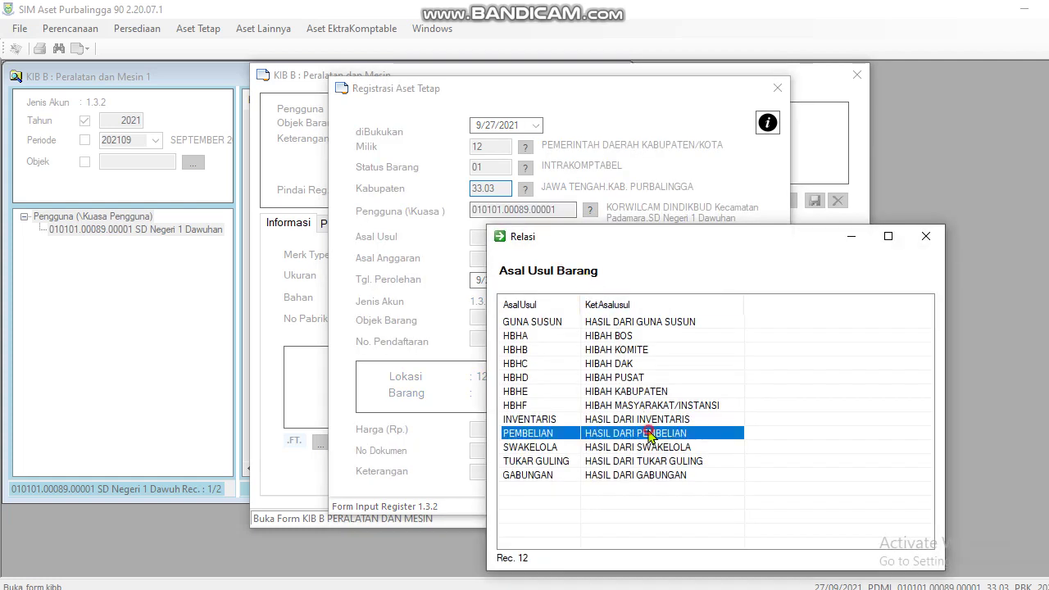
{"action": "double_click", "coordinate": [649, 433]}
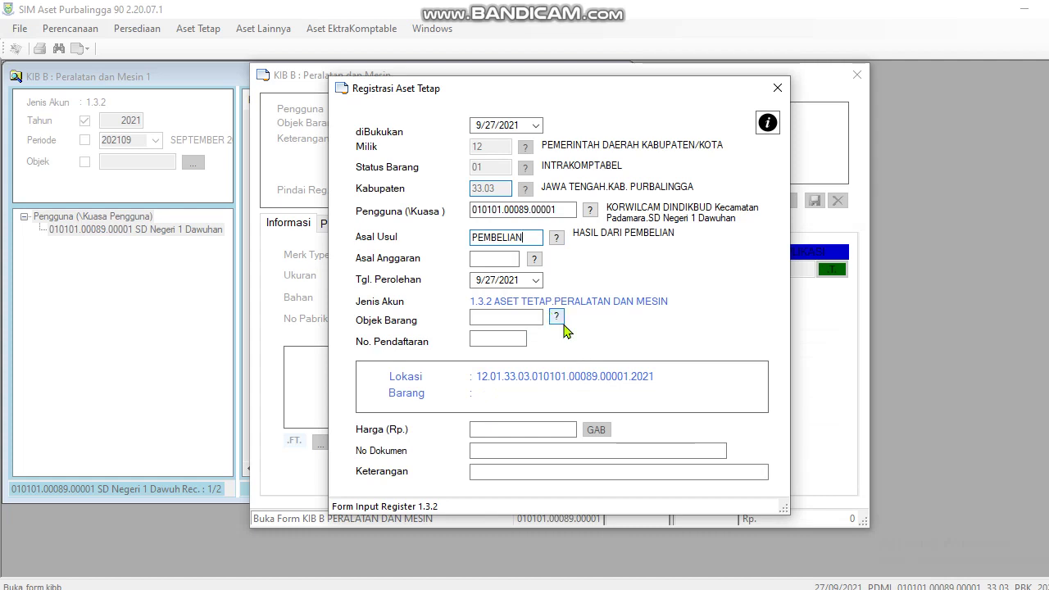
{"action": "left_click", "coordinate": [534, 261]}
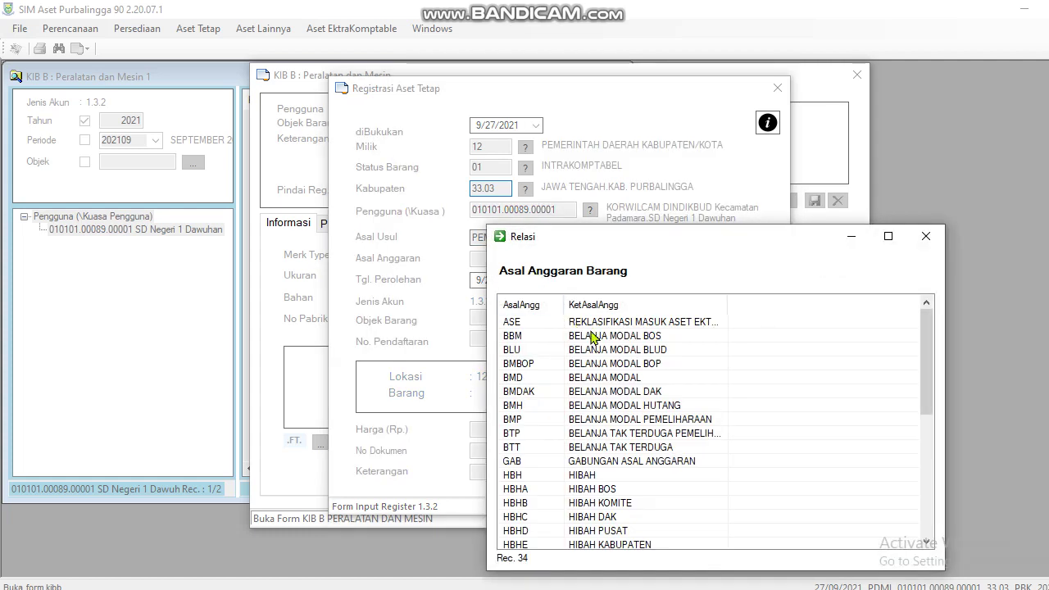
{"action": "double_click", "coordinate": [600, 337]}
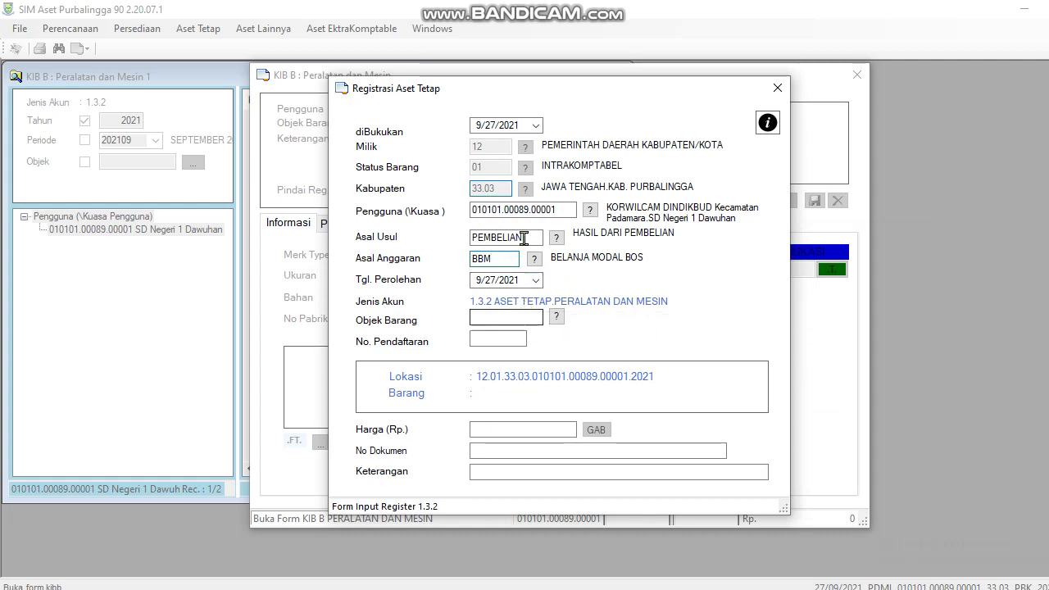
- Set both the diBukukan date and the Tgl. Perolehan date to 1/5/2021
{"action": "left_click", "coordinate": [534, 125]}
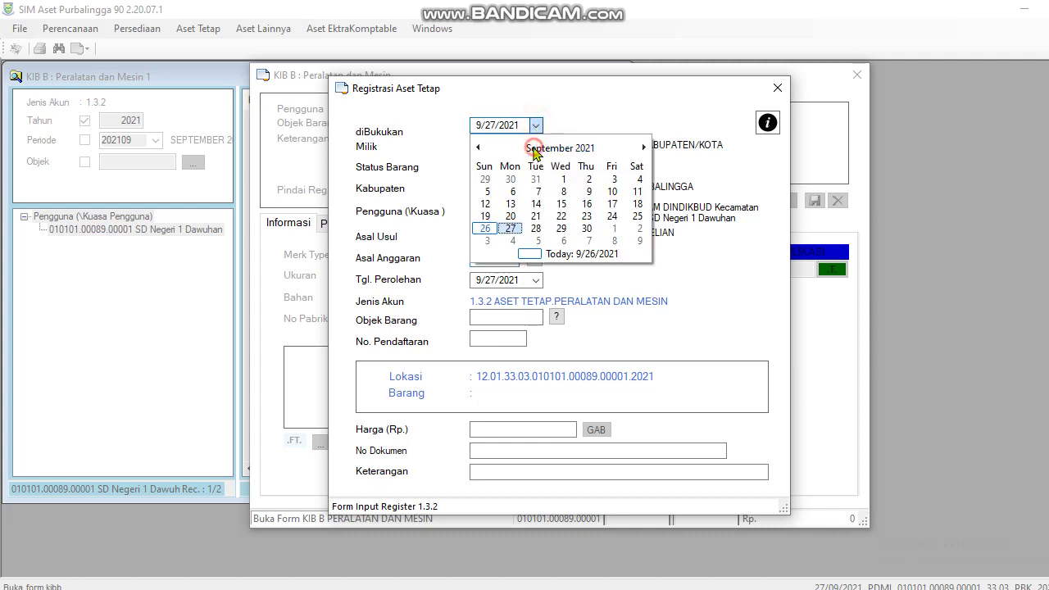
{"action": "left_click", "coordinate": [531, 146]}
{"action": "left_click", "coordinate": [494, 176]}
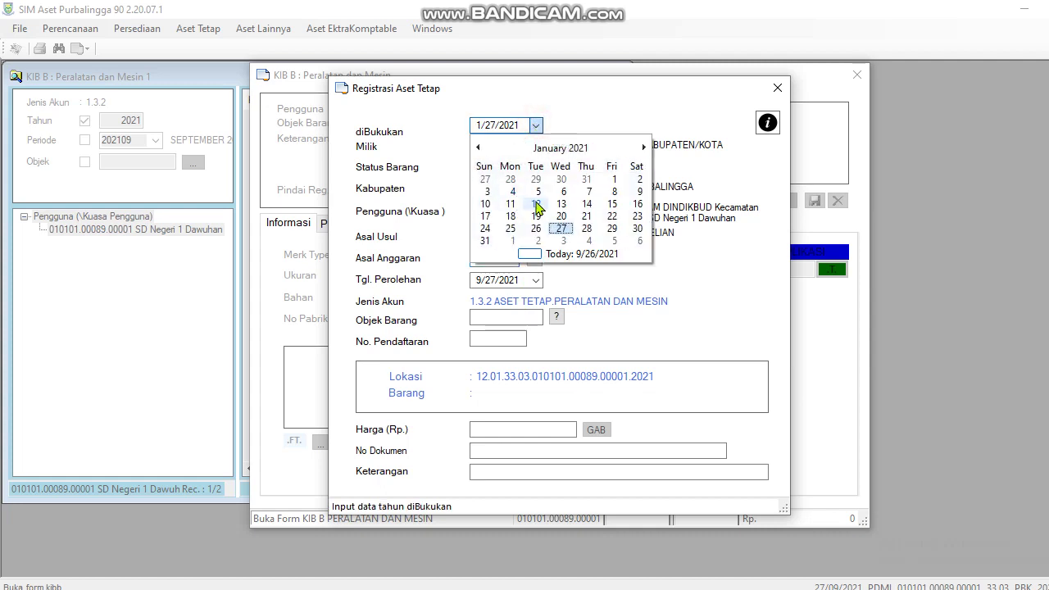
{"action": "left_click", "coordinate": [537, 194]}
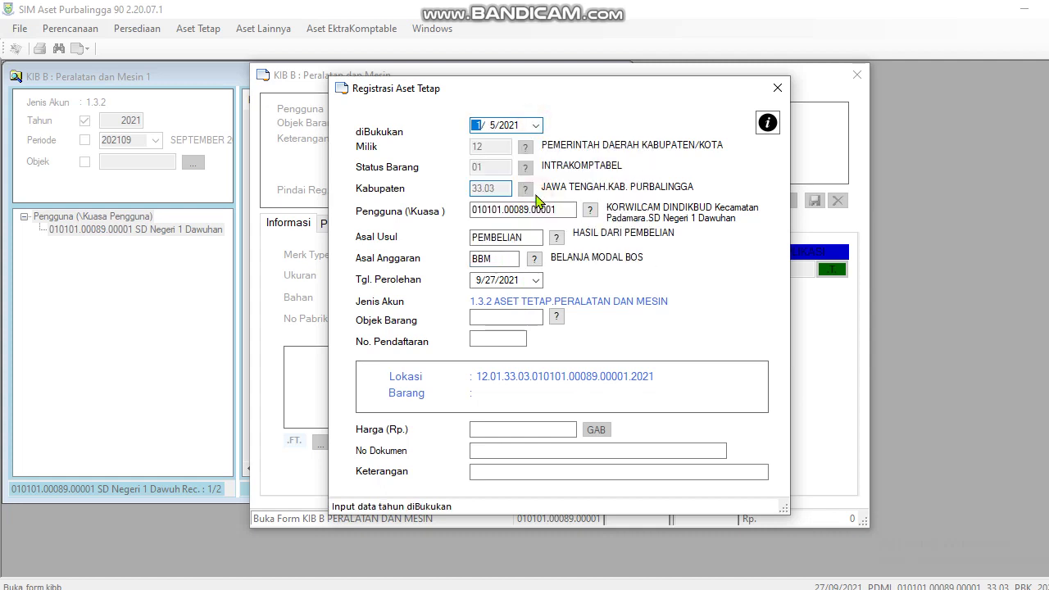
{"action": "left_click", "coordinate": [535, 280]}
{"action": "left_click", "coordinate": [547, 301]}
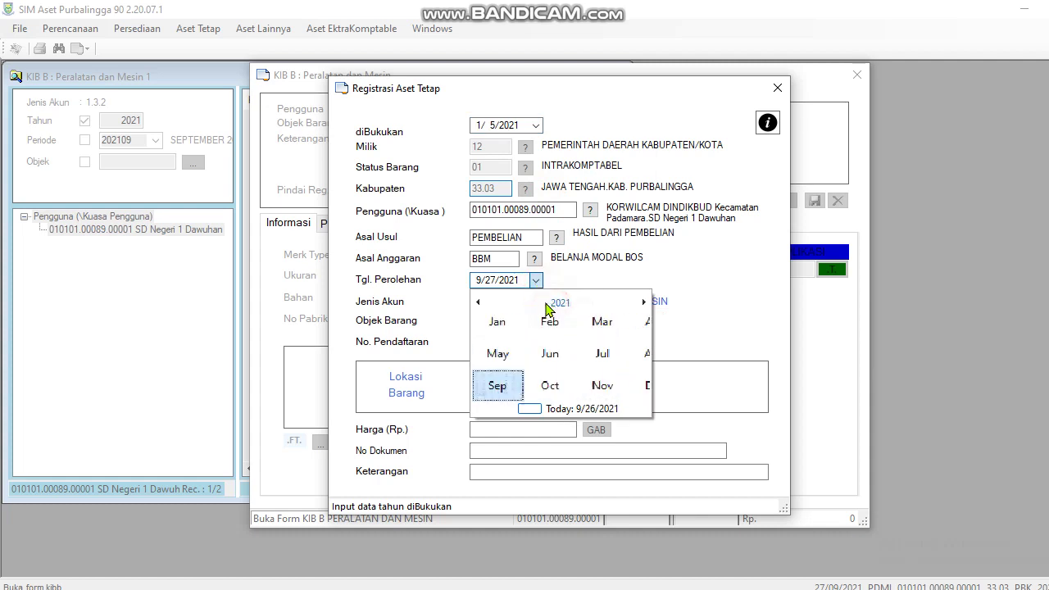
{"action": "left_click", "coordinate": [494, 332]}
{"action": "left_click", "coordinate": [535, 351]}
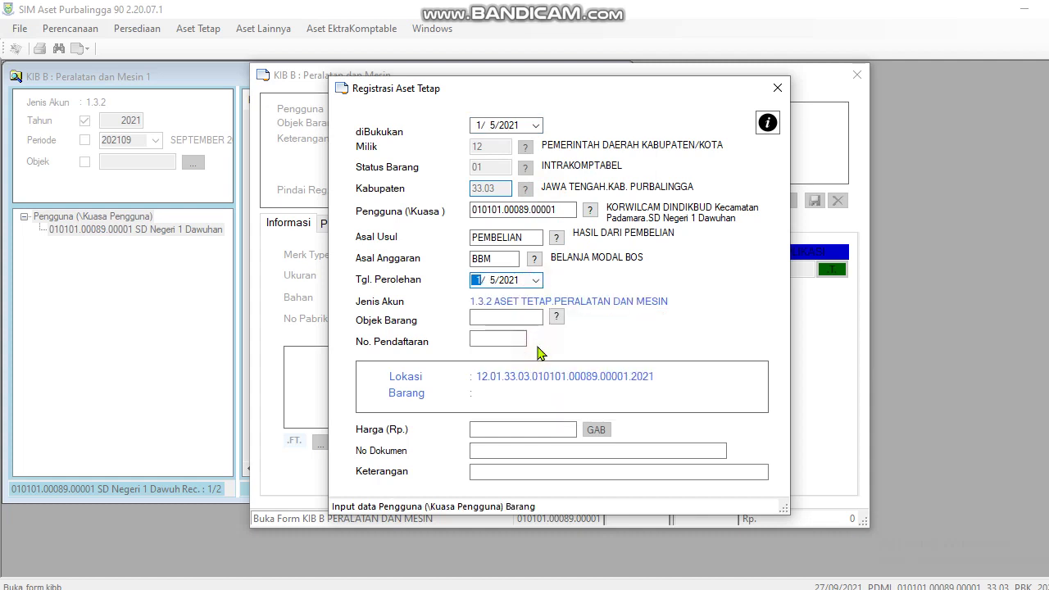
- Look up "LAP TOP" as the Objek Barang and choose 10.01.02.002 PERSONAL KOMPUTER.Lap Top
{"action": "left_click", "coordinate": [526, 322]}
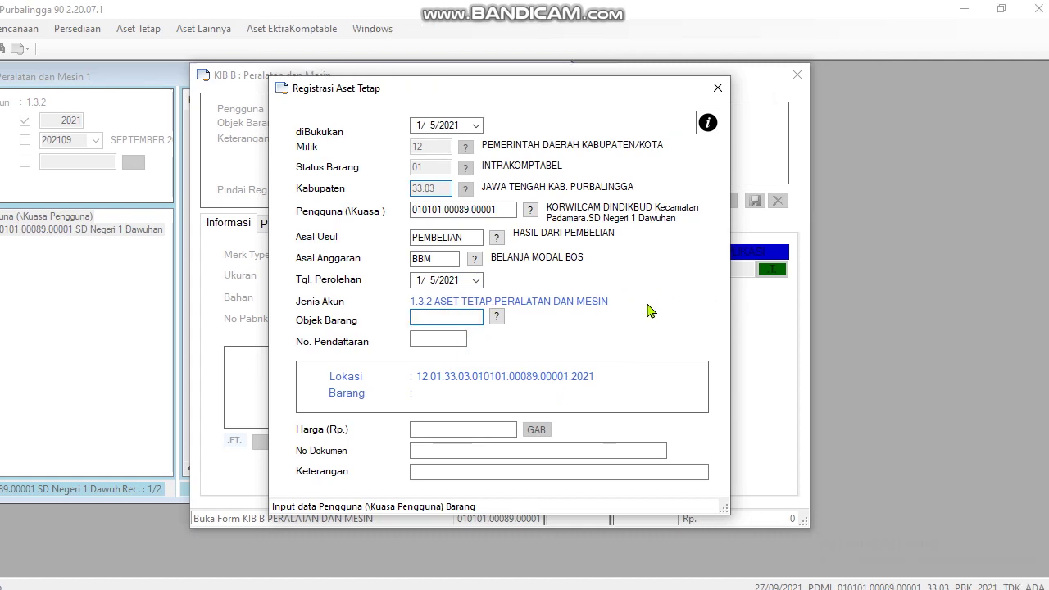
{"action": "type", "text": "LAP TOP"}
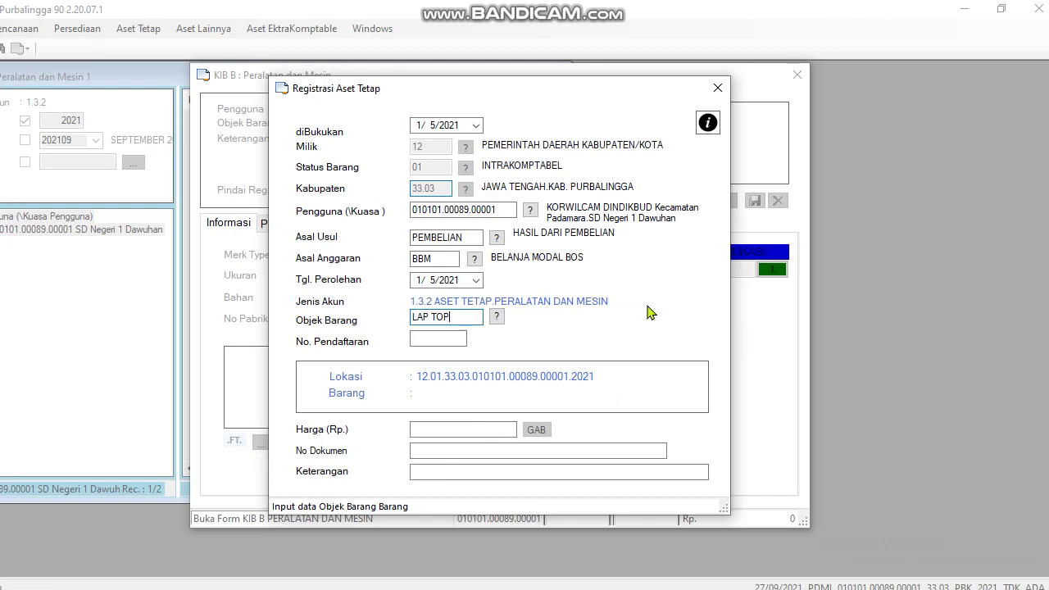
{"action": "key", "text": "Return"}
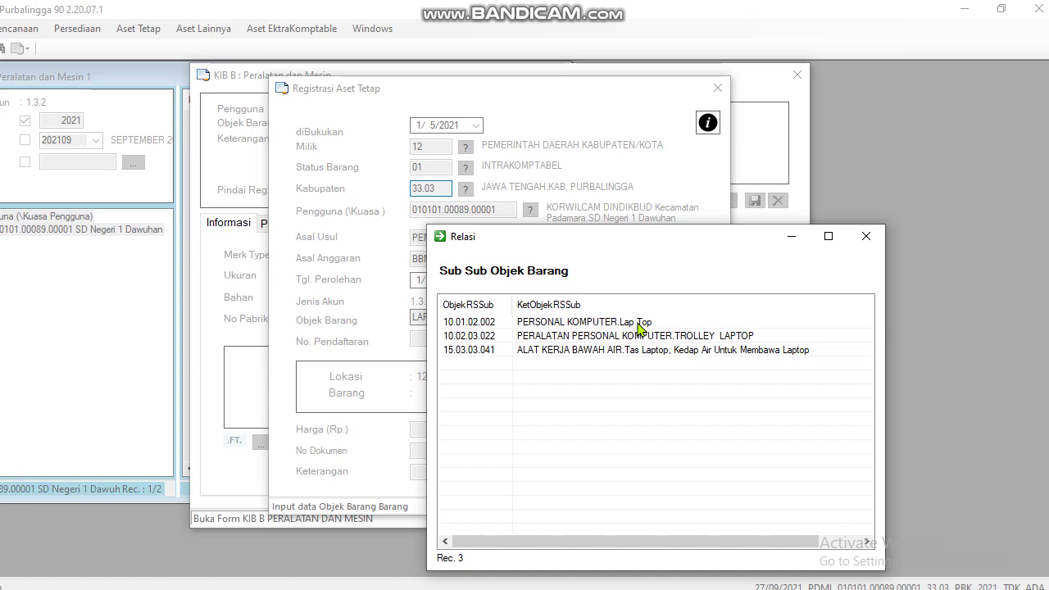
{"action": "double_click", "coordinate": [640, 324]}
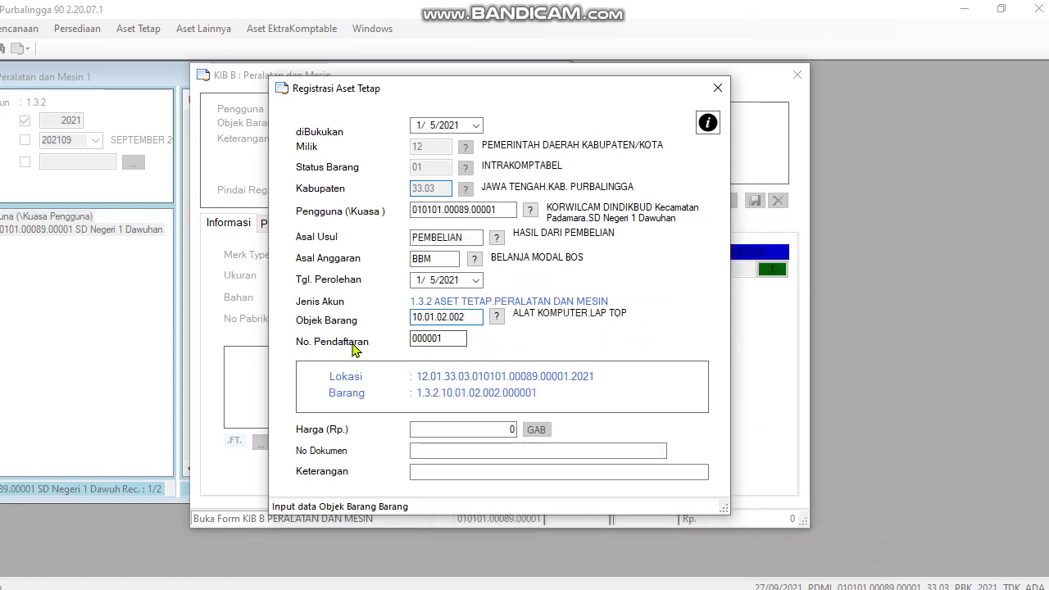
{"action": "left_click", "coordinate": [456, 338]}
{"action": "left_click", "coordinate": [456, 338]}
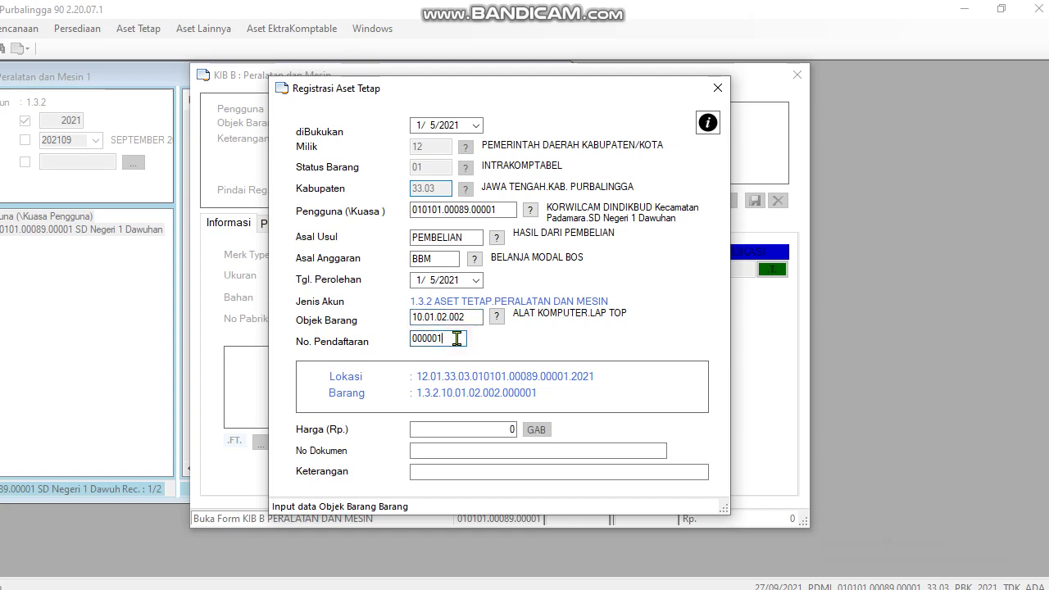
- Enter Harga 5000000, No Dokumen "-" and Keterangan "LAP TOP", submitting the registration and accepting the acquisition check
{"action": "left_click", "coordinate": [483, 428]}
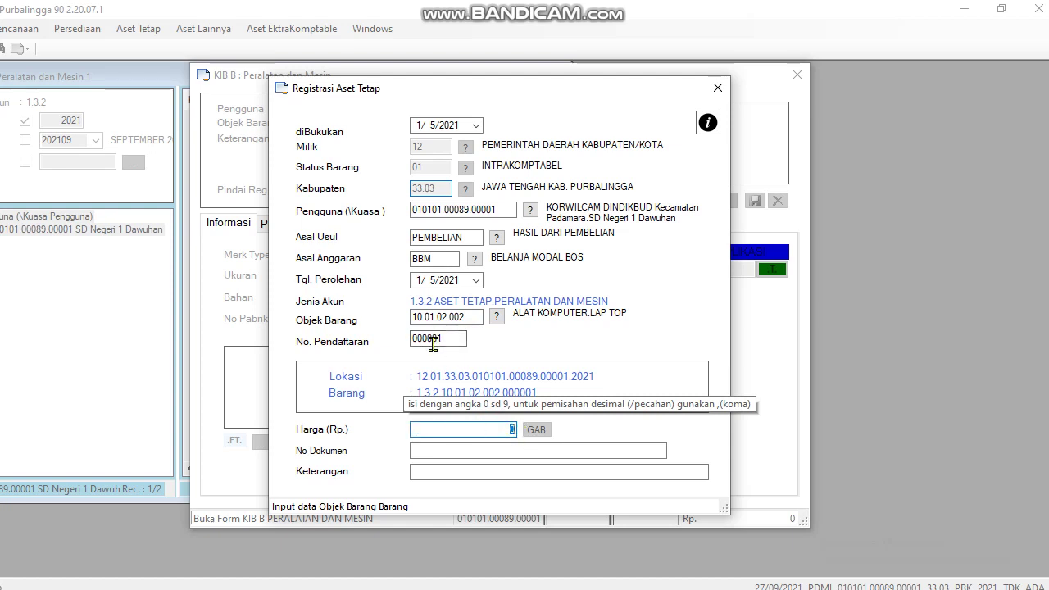
{"action": "type", "text": "5000000"}
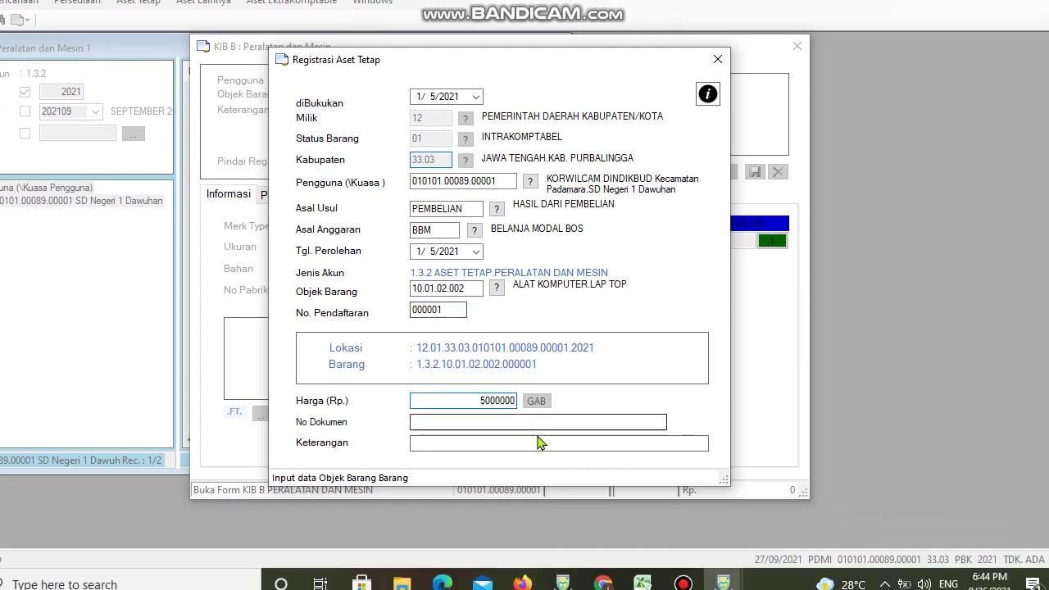
{"action": "left_click", "coordinate": [540, 420]}
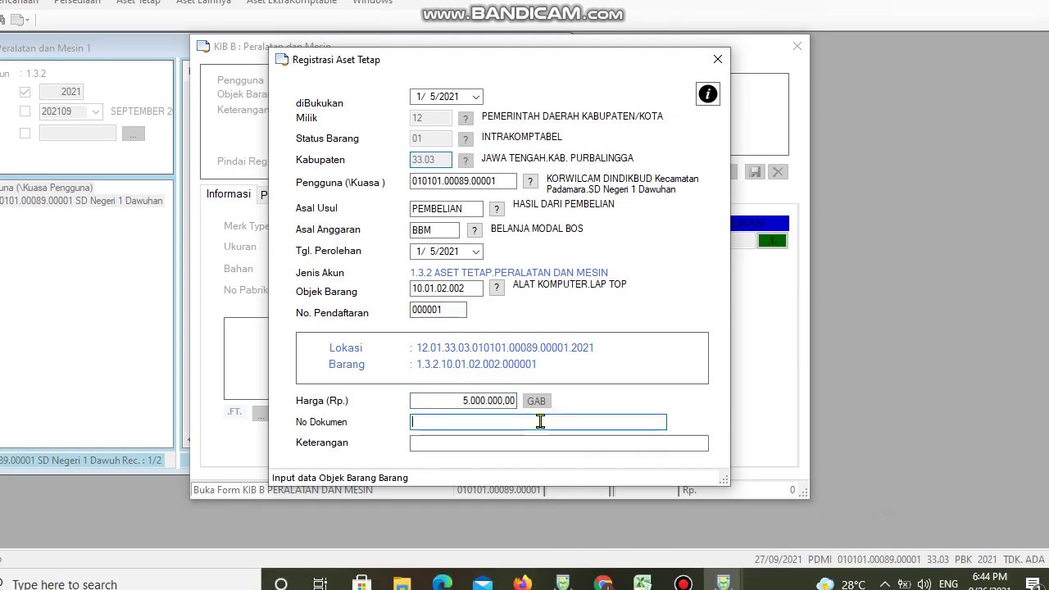
{"action": "type", "text": "-"}
{"action": "left_click", "coordinate": [517, 438]}
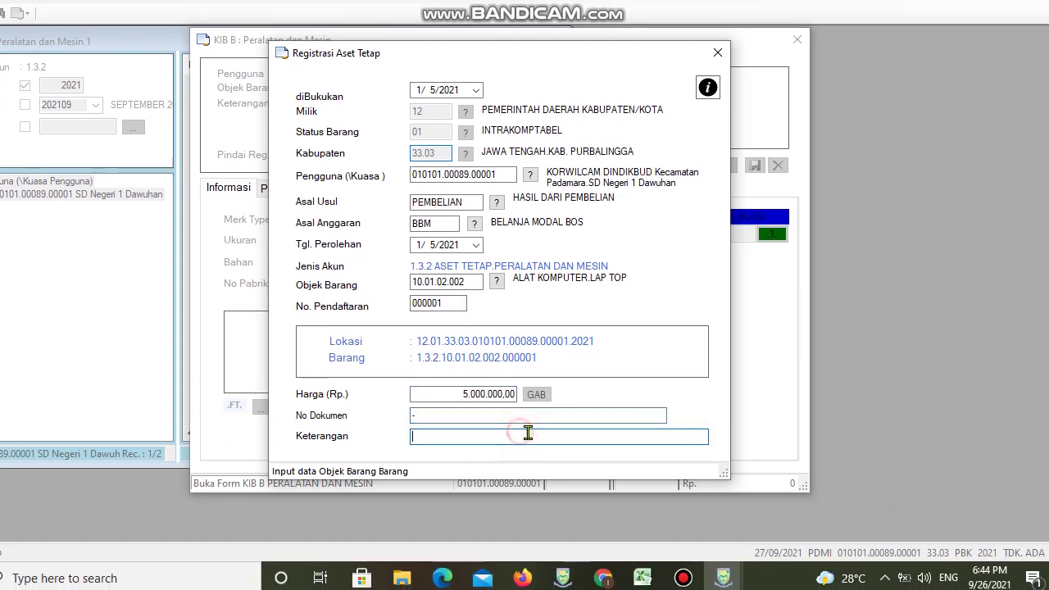
{"action": "type", "text": "LA"}
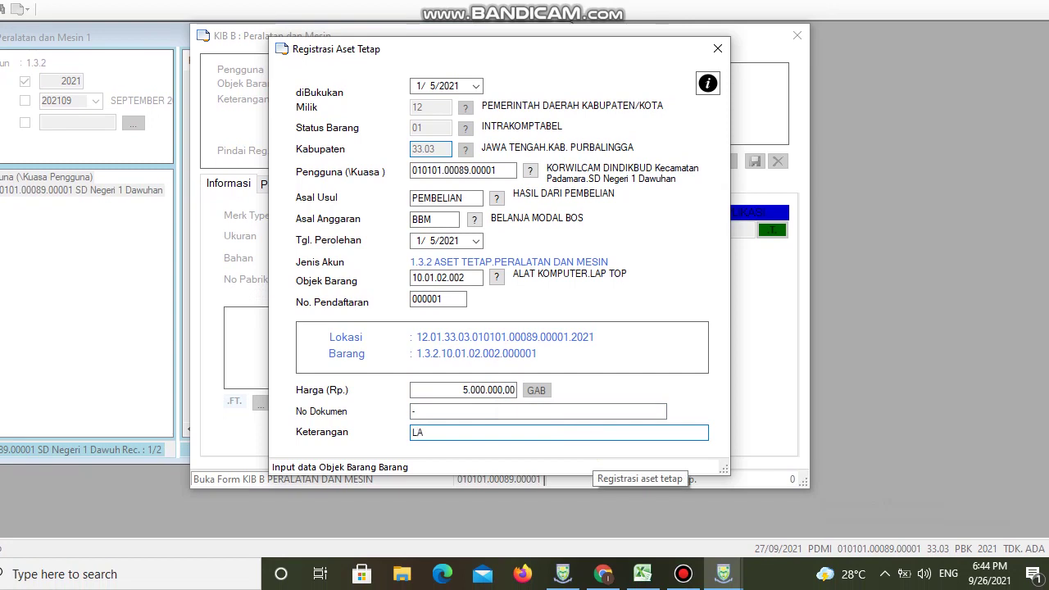
{"action": "type", "text": "P TOP"}
{"action": "key", "text": "Return"}
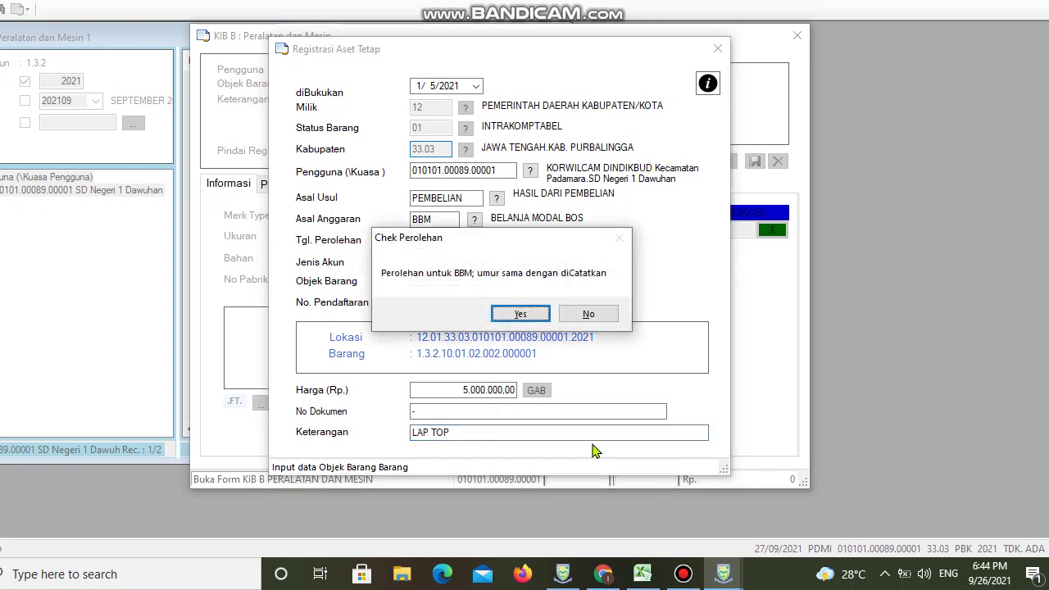
{"action": "left_click", "coordinate": [527, 322]}
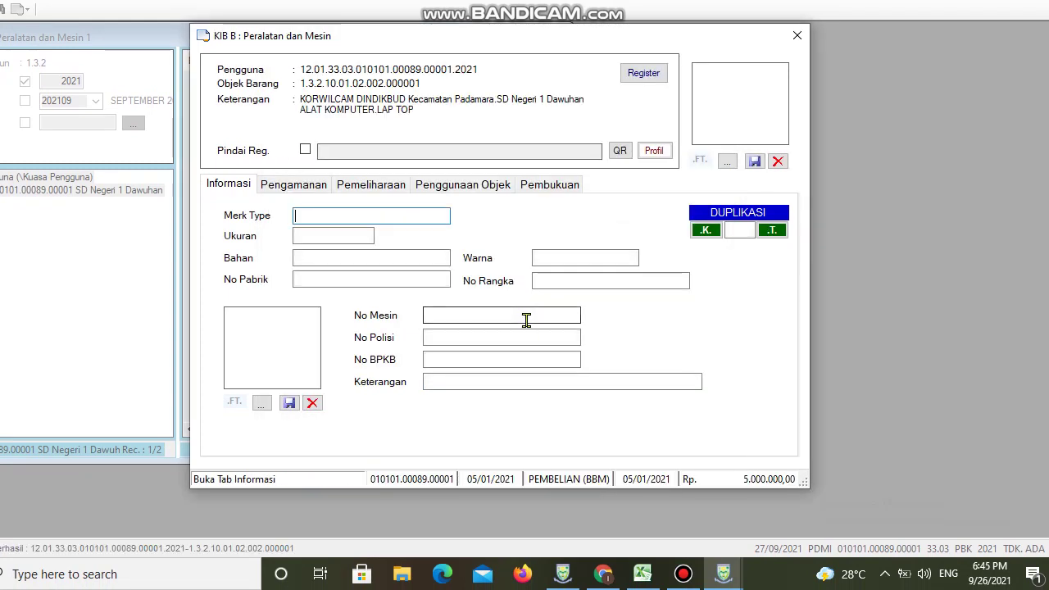
- Fill in the laptop's Merk Type as ACCER, Ukuran as 14 and Bahan as PLIKARBONAT
{"action": "left_click", "coordinate": [424, 218]}
{"action": "type", "text": "ACE"}
{"action": "type", "text": "CCER"}
{"action": "left_click", "coordinate": [358, 235]}
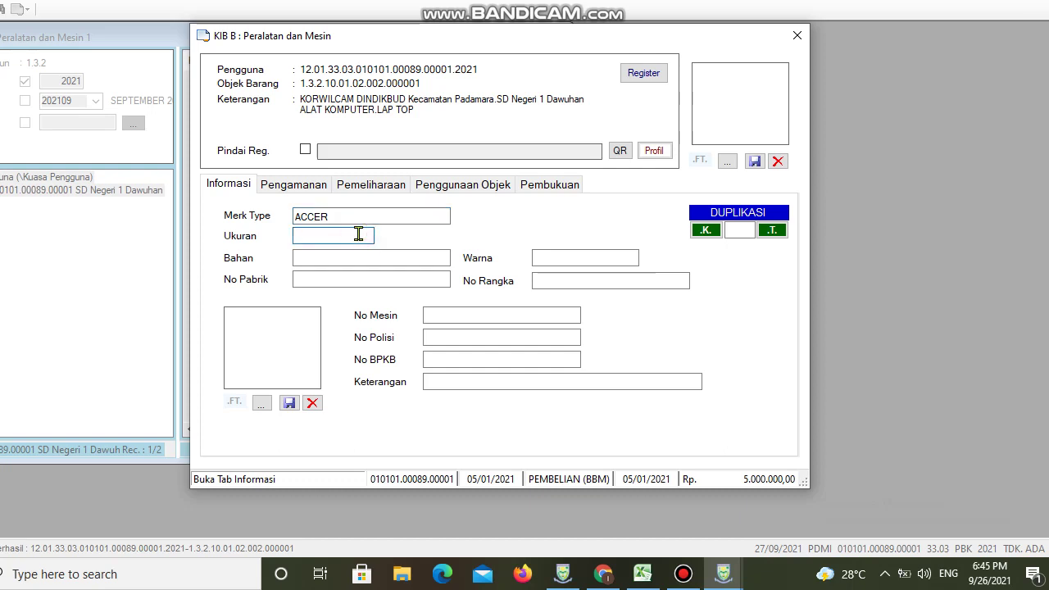
{"action": "type", "text": "14"}
{"action": "left_click", "coordinate": [361, 252]}
{"action": "type", "text": "PLIK"}
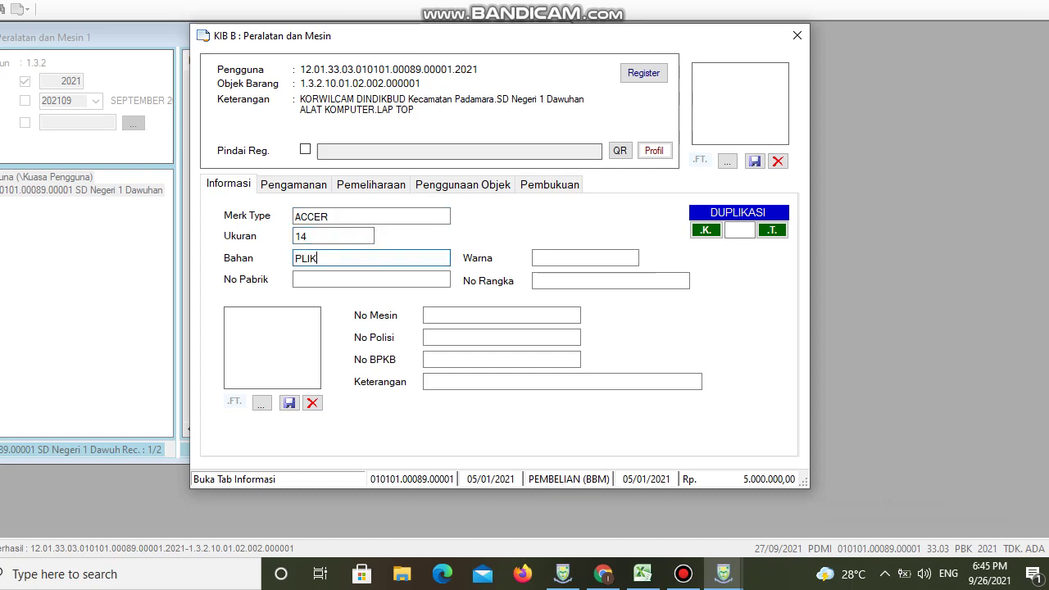
{"action": "type", "text": "ARBONAT"}
- Set the laptop's Warna to HITAM and its Keterangan to "DI RUANG GURU"
{"action": "left_click", "coordinate": [604, 256]}
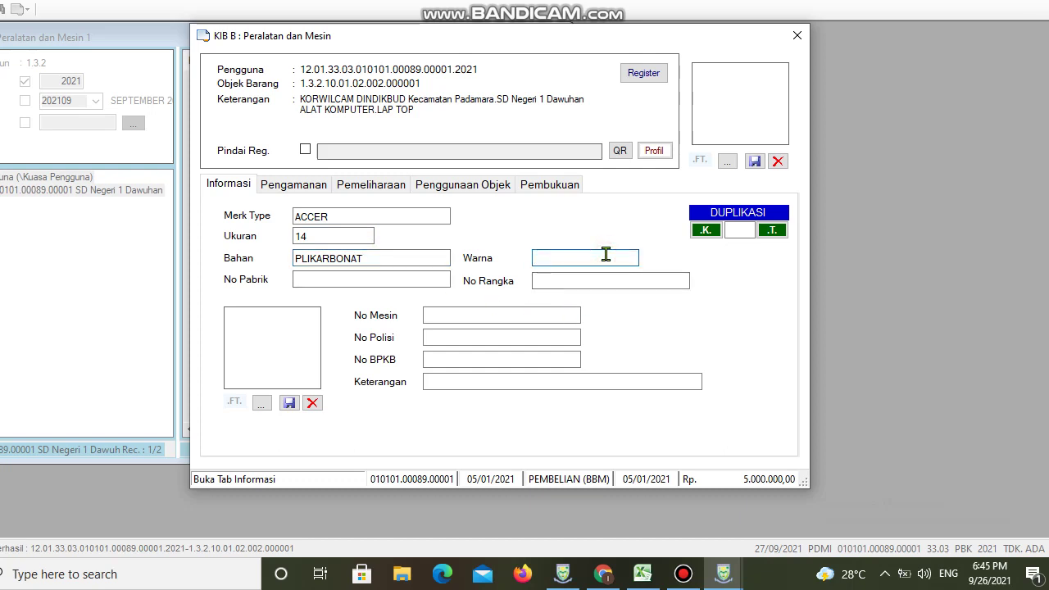
{"action": "type", "text": "HITAM"}
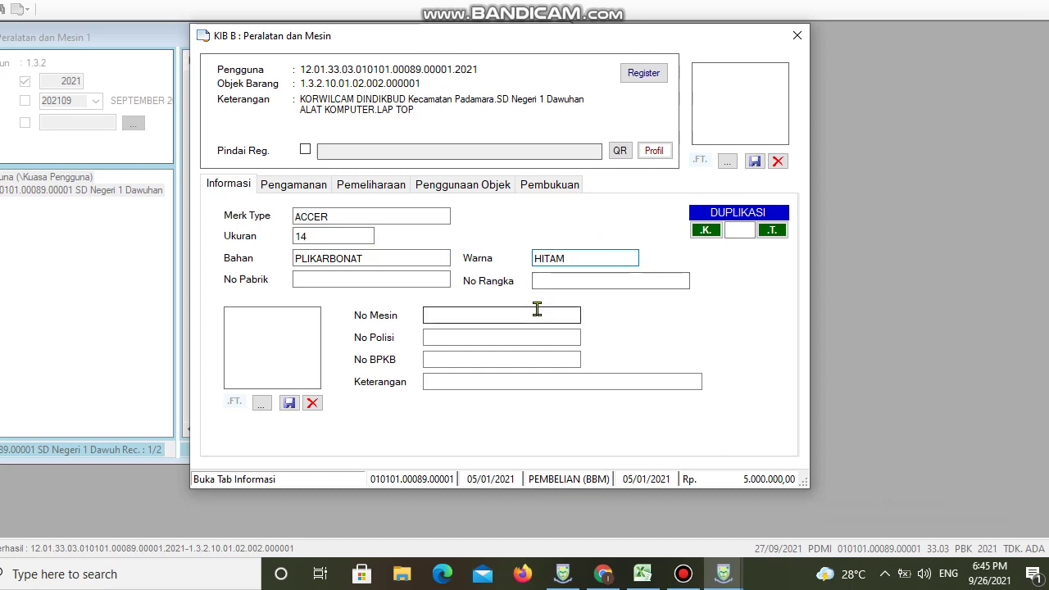
{"action": "left_click", "coordinate": [524, 384]}
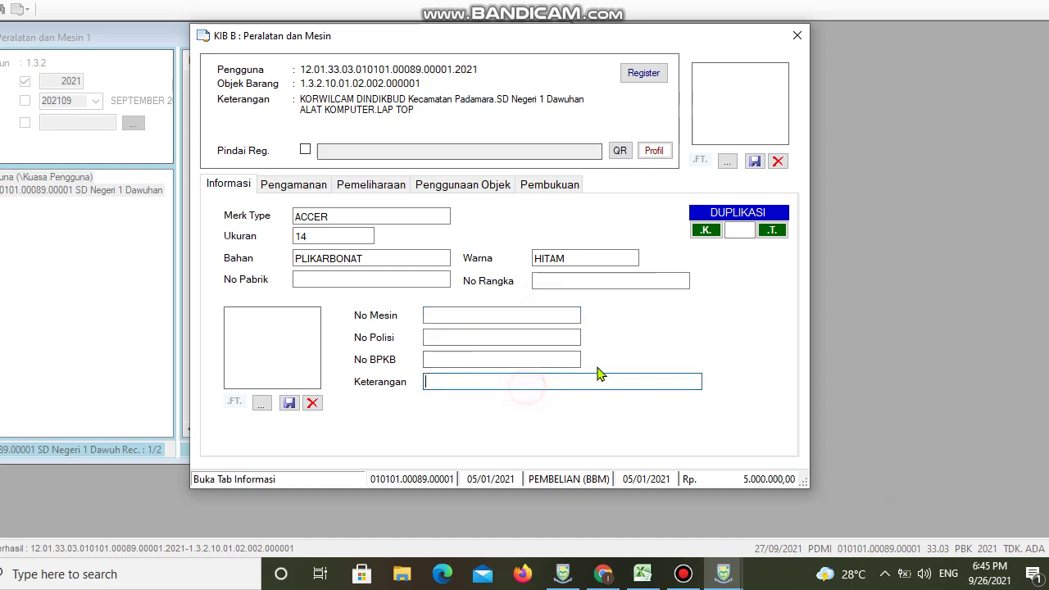
{"action": "type", "text": "DI RUANG GURU"}
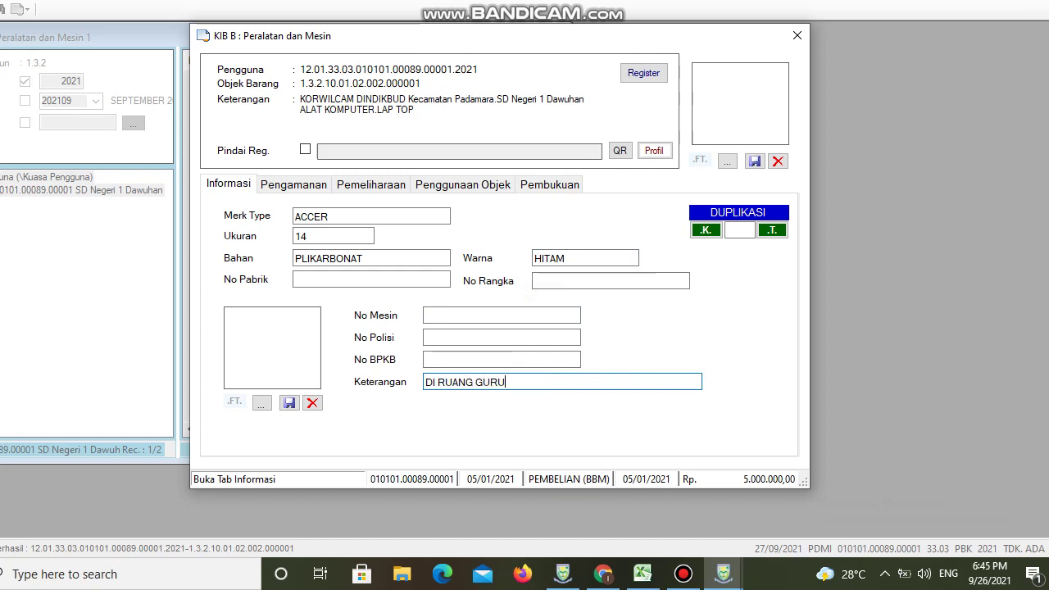
- Save the laptop's details, then attach the "lap top" image as the photo within its Informasi section and save it
{"action": "key", "text": "Return"}
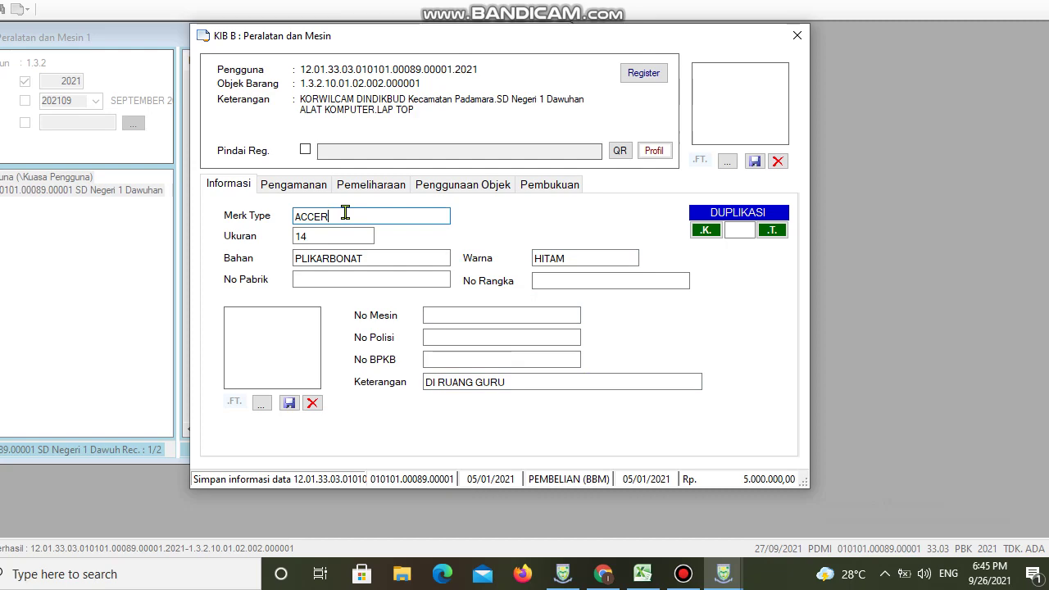
{"action": "left_click", "coordinate": [261, 403]}
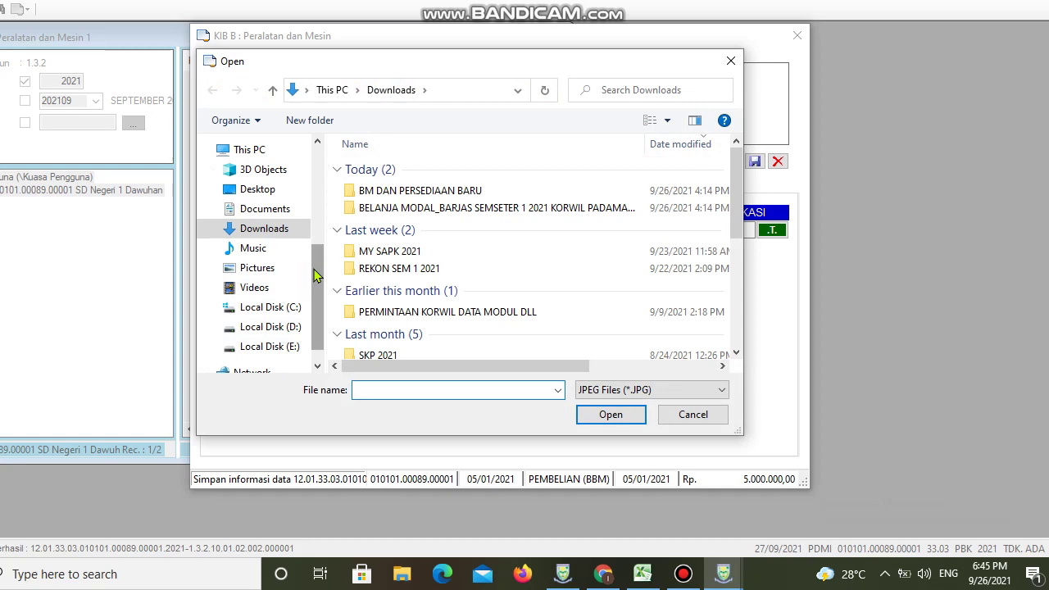
{"action": "left_click", "coordinate": [721, 390]}
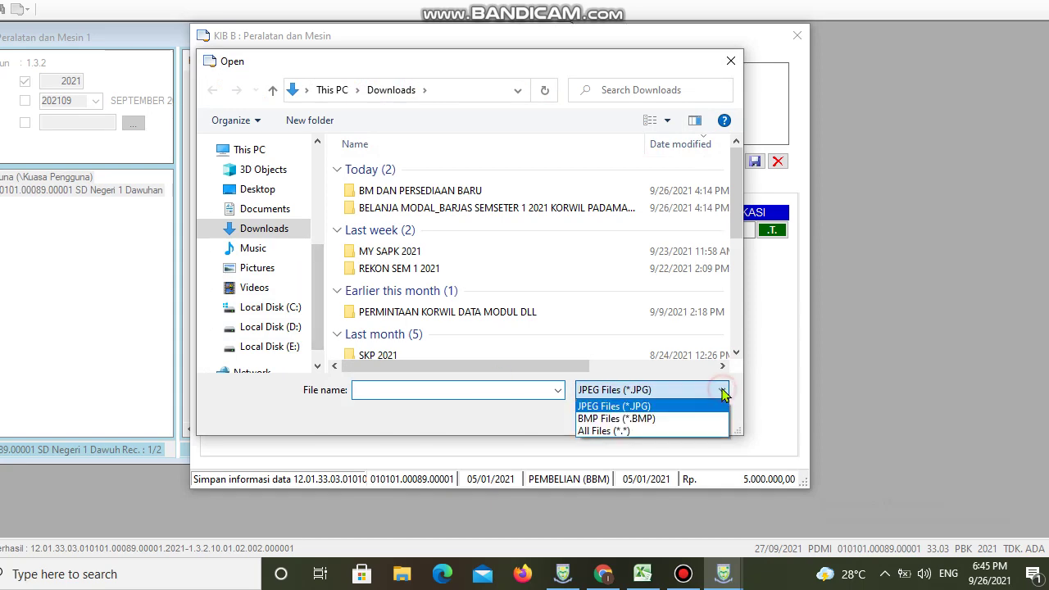
{"action": "left_click", "coordinate": [702, 429]}
{"action": "left_click", "coordinate": [394, 192]}
{"action": "left_click", "coordinate": [394, 192]}
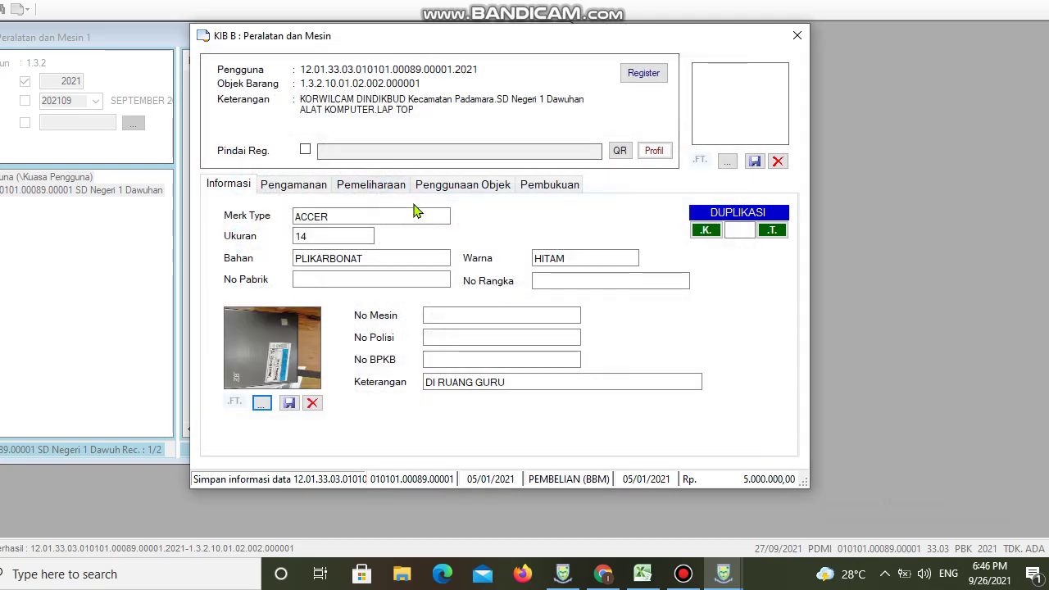
{"action": "left_click", "coordinate": [291, 402]}
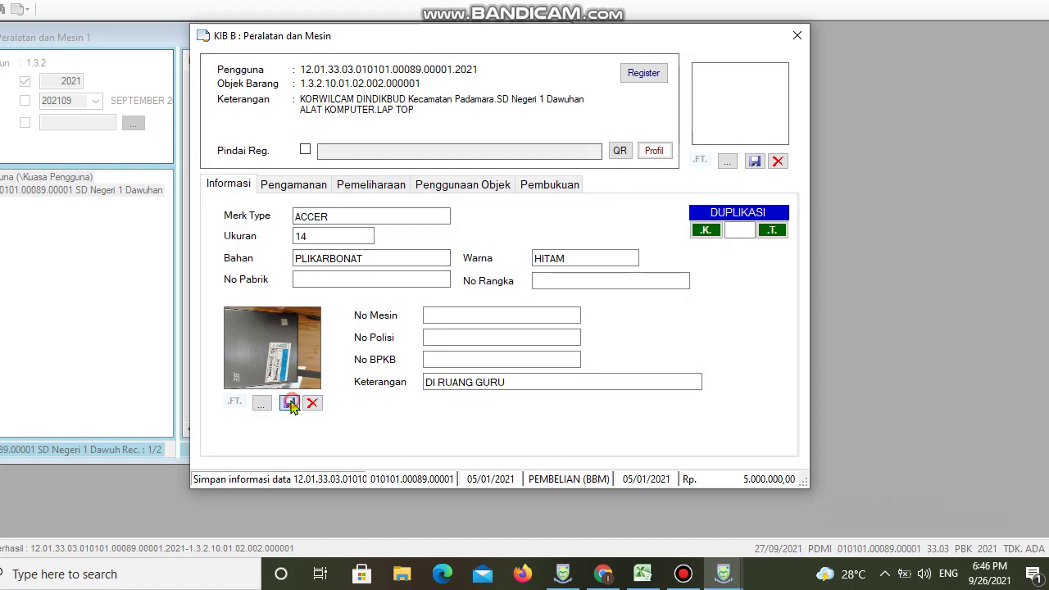
{"action": "left_click", "coordinate": [547, 322]}
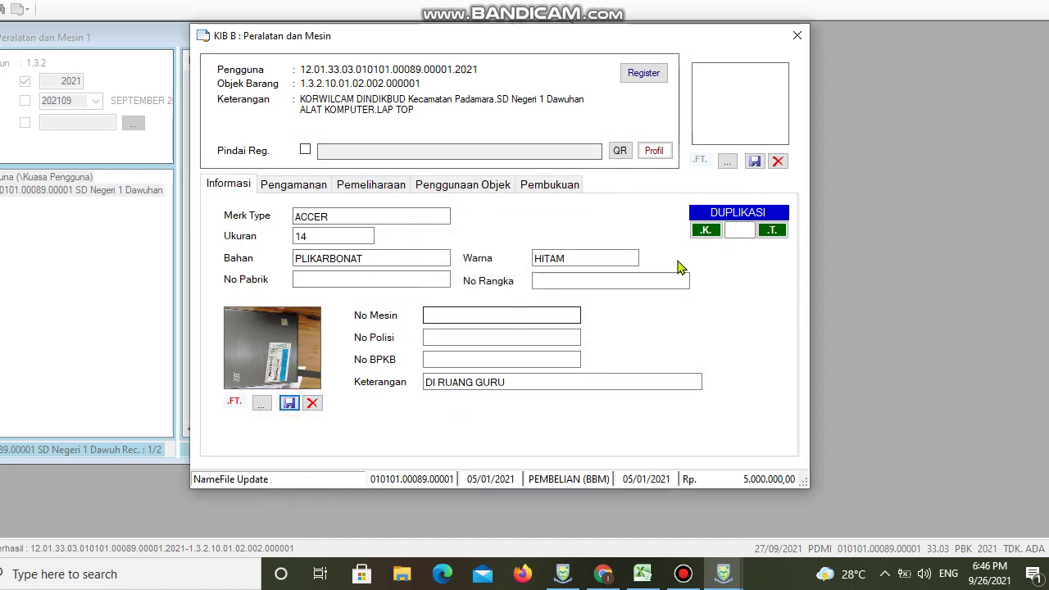
- Attach the "lap top" image from Downloads as the asset's main header photo and save it
{"action": "left_click", "coordinate": [726, 169]}
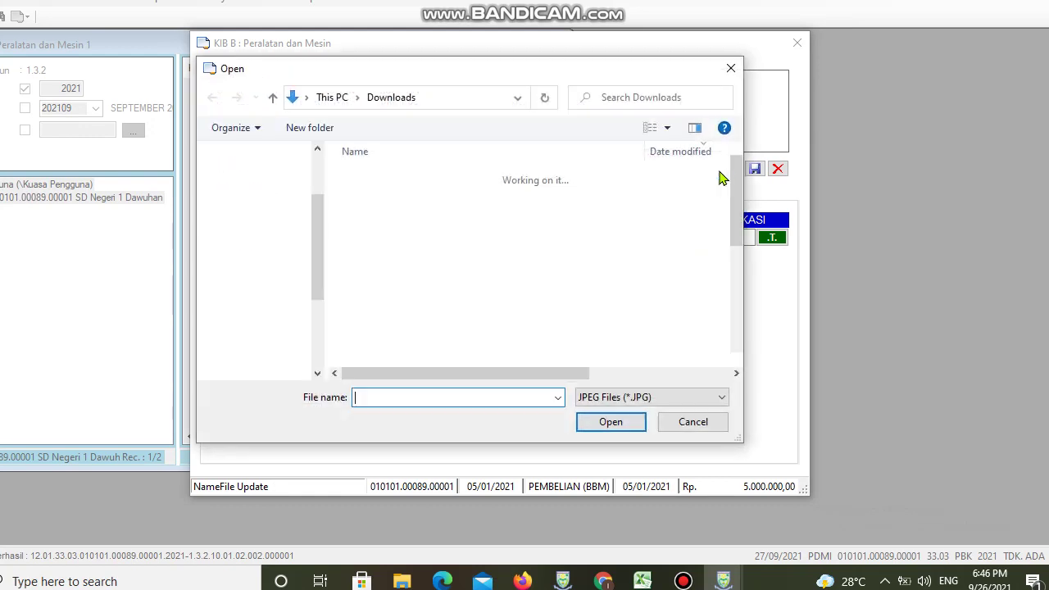
{"action": "left_click", "coordinate": [719, 399]}
{"action": "left_click", "coordinate": [698, 435]}
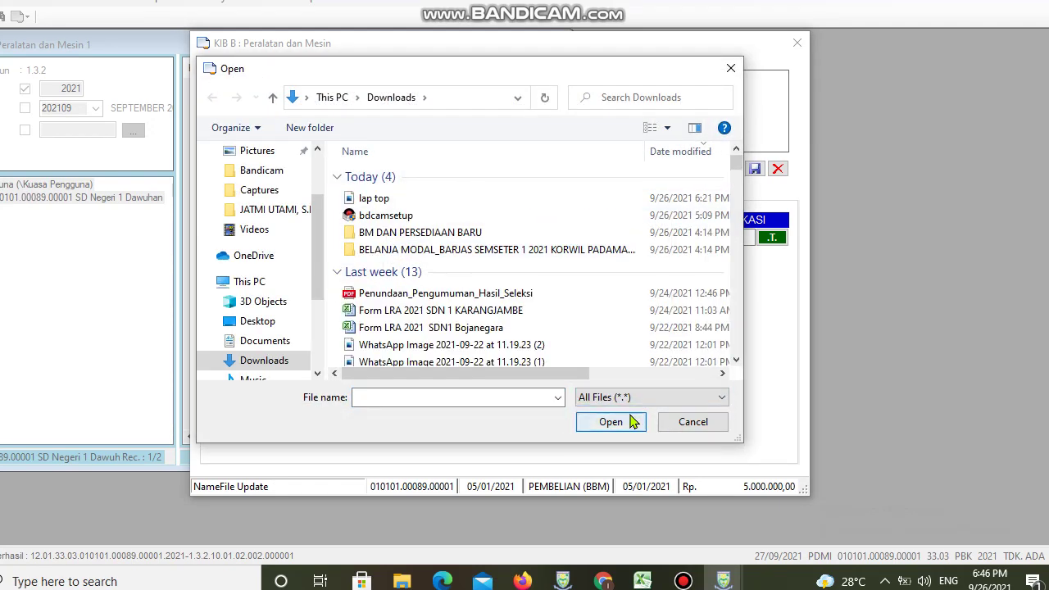
{"action": "double_click", "coordinate": [404, 202]}
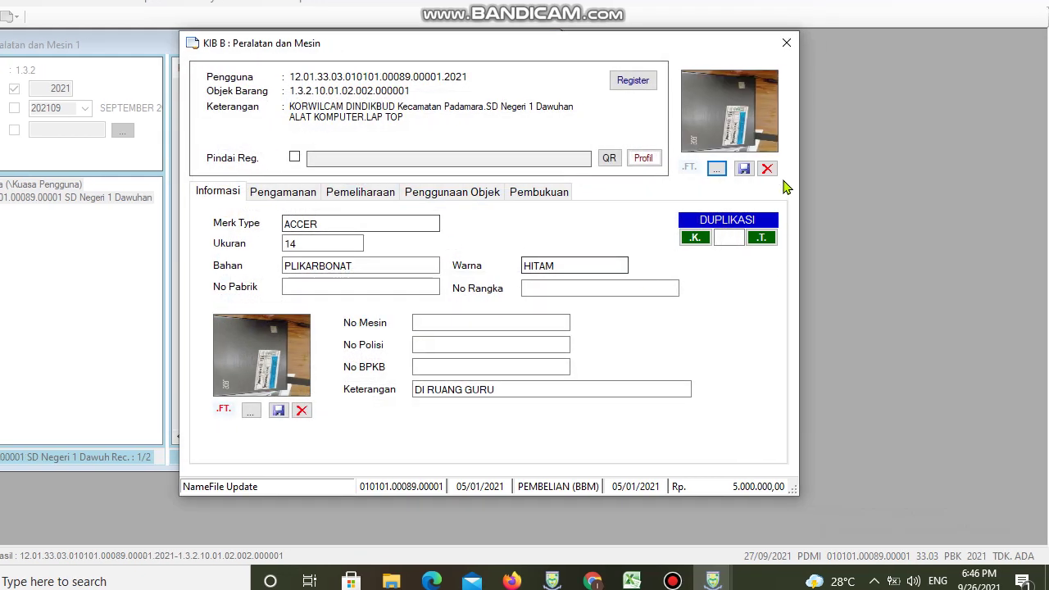
{"action": "left_click", "coordinate": [752, 168]}
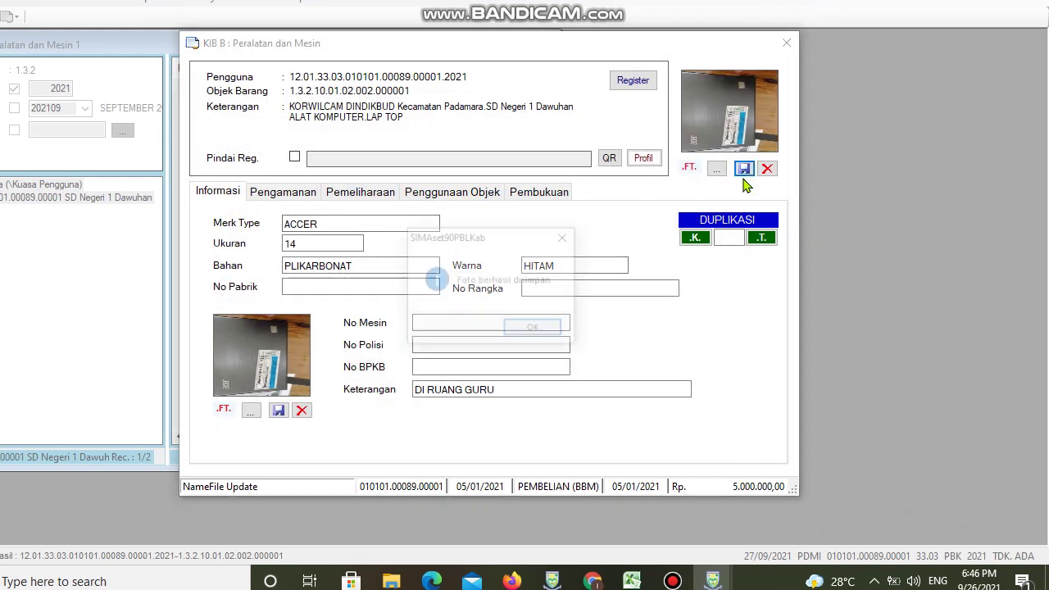
{"action": "left_click", "coordinate": [532, 332]}
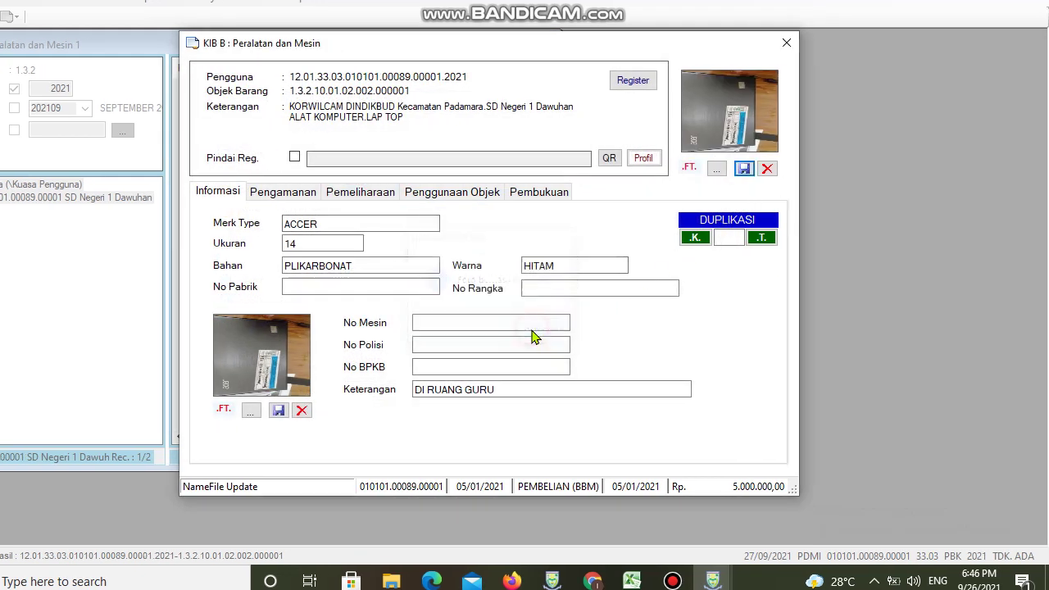
- View the laptop's Pengamanan section, reload SD Negeri 1 Dawuhan's KIB B list and review the saved laptop record
{"action": "left_click", "coordinate": [272, 197]}
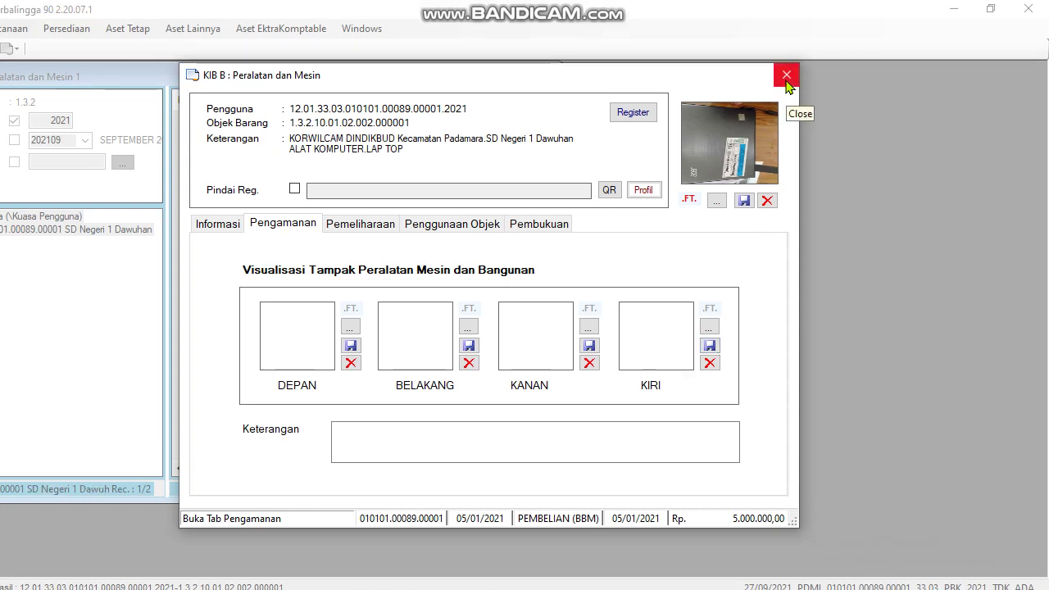
{"action": "left_click", "coordinate": [786, 77]}
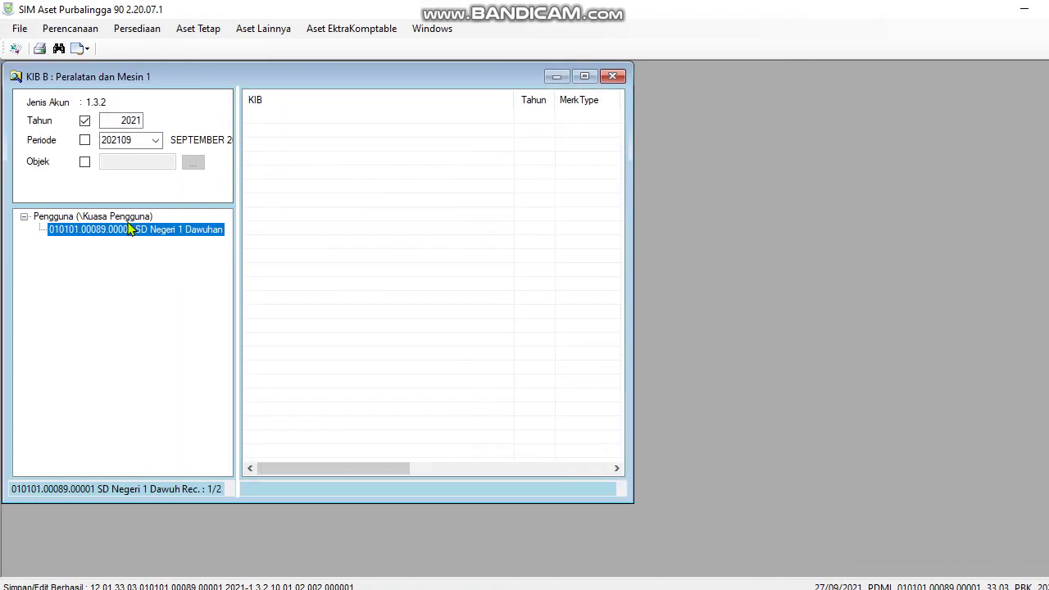
{"action": "left_click", "coordinate": [130, 217]}
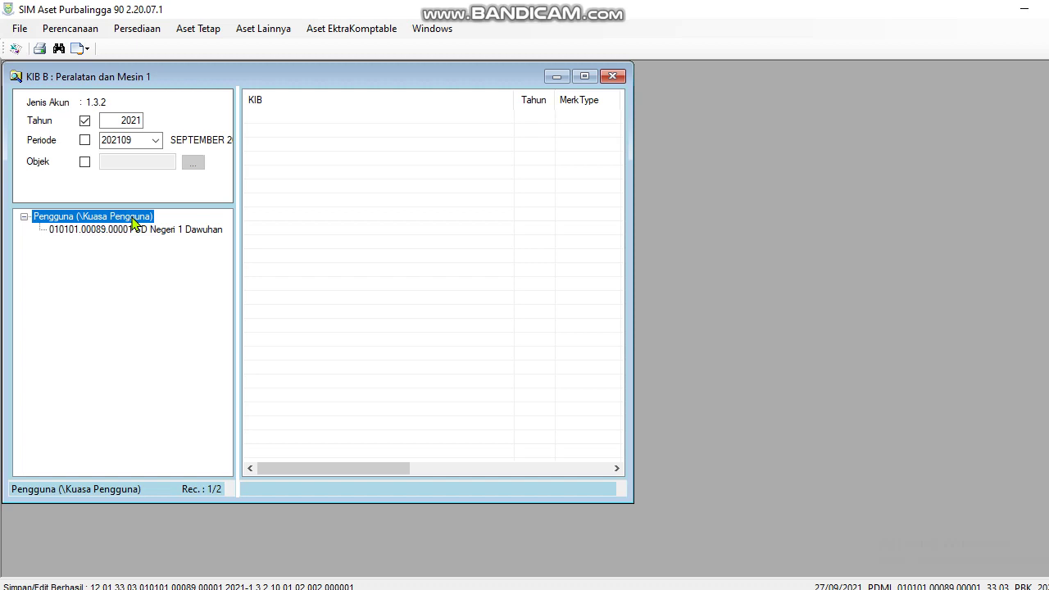
{"action": "left_click", "coordinate": [135, 229]}
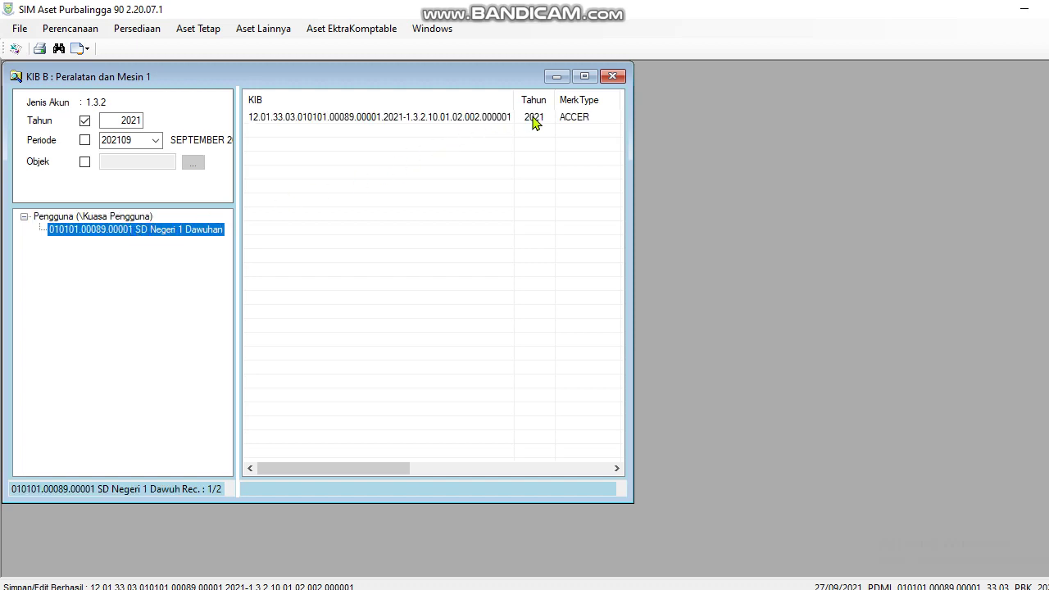
{"action": "double_click", "coordinate": [533, 119]}
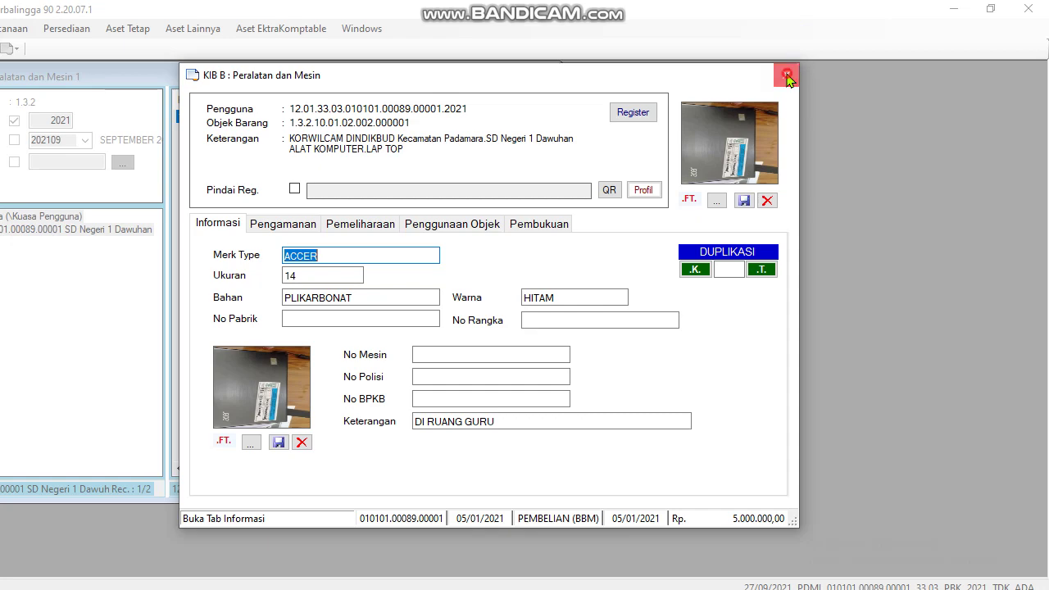
{"action": "left_click", "coordinate": [786, 77]}
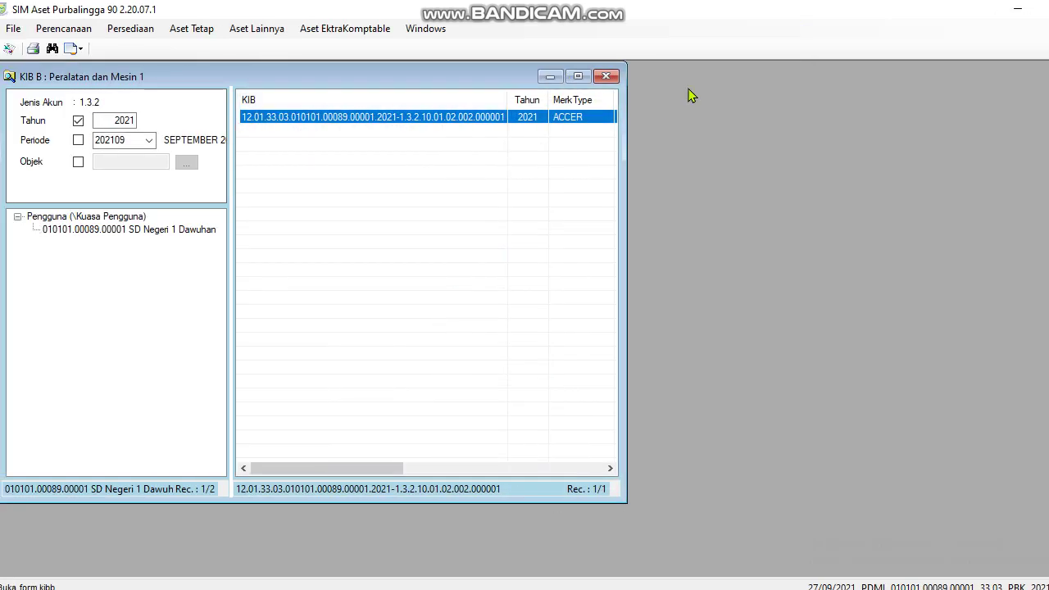
- Close the KIB B list and open KIB E : Aset Tetap Lainnya, listing SD Negeri 1 Dawuhan's assets for 2021
{"action": "left_click", "coordinate": [605, 77]}
{"action": "left_click", "coordinate": [199, 29]}
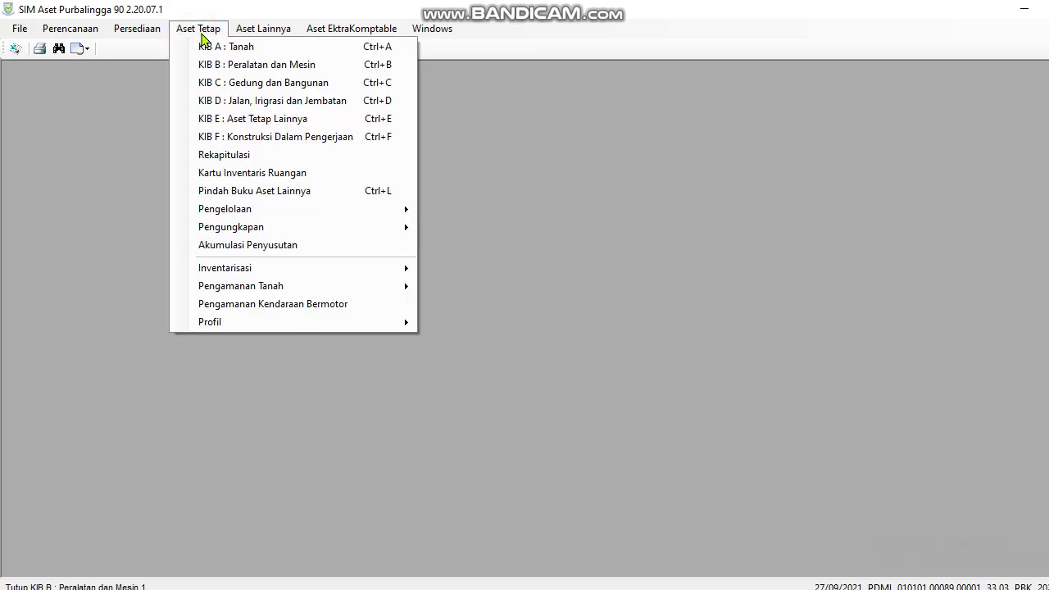
{"action": "left_click", "coordinate": [257, 120]}
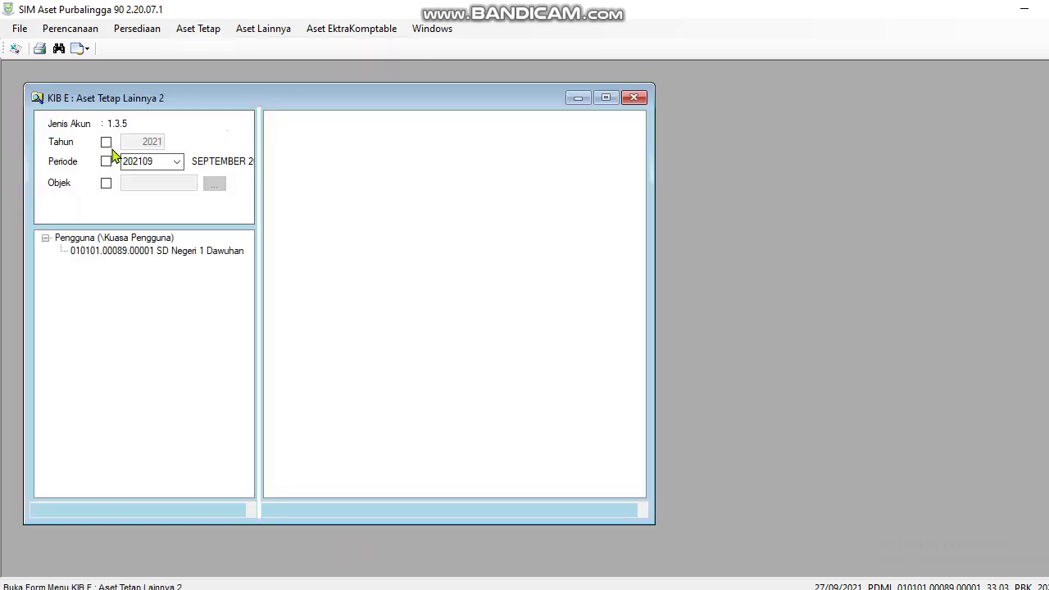
{"action": "left_click", "coordinate": [105, 142]}
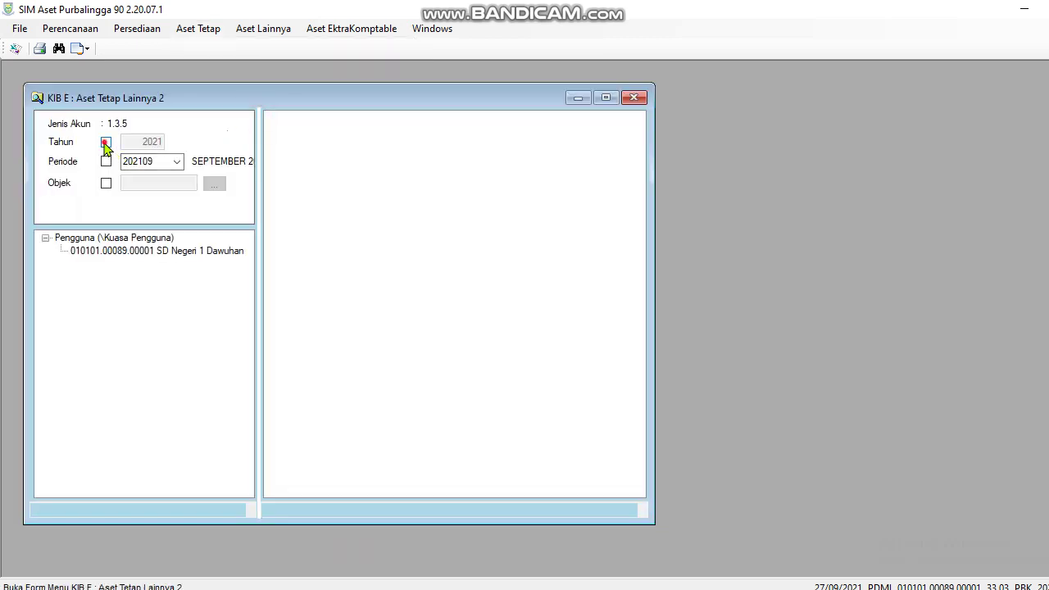
{"action": "left_click", "coordinate": [172, 252]}
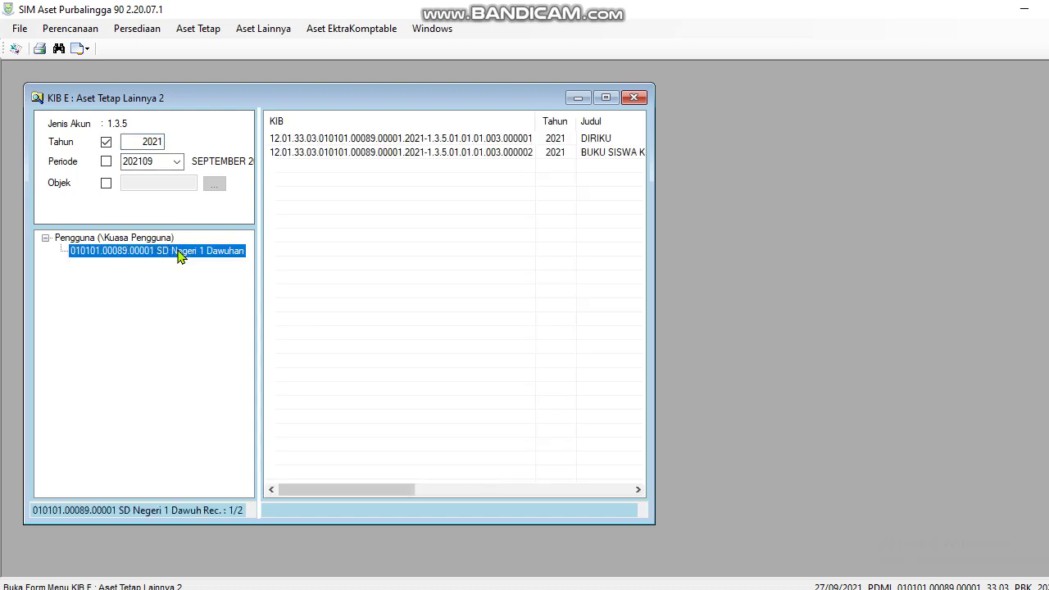
- Start a KIB E registration for SD Negeri 1 Dawuhan with Asal Usul PEMBELIAN, Objek Barang 01.01.01.002 BUKU UMUM.Referensi and Asal Anggaran BBM
{"action": "right_click", "coordinate": [180, 254]}
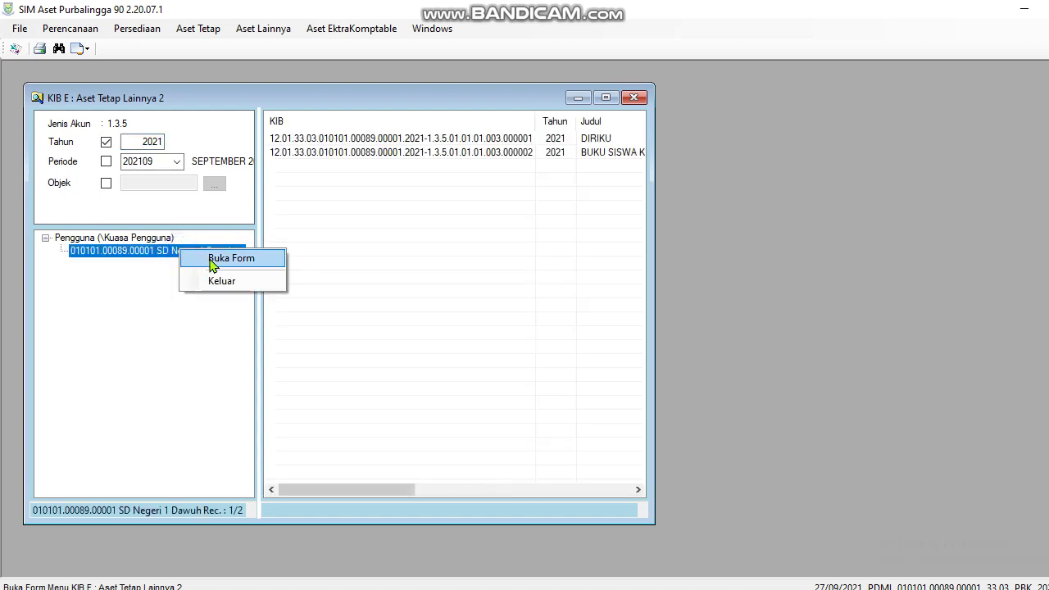
{"action": "left_click", "coordinate": [211, 261]}
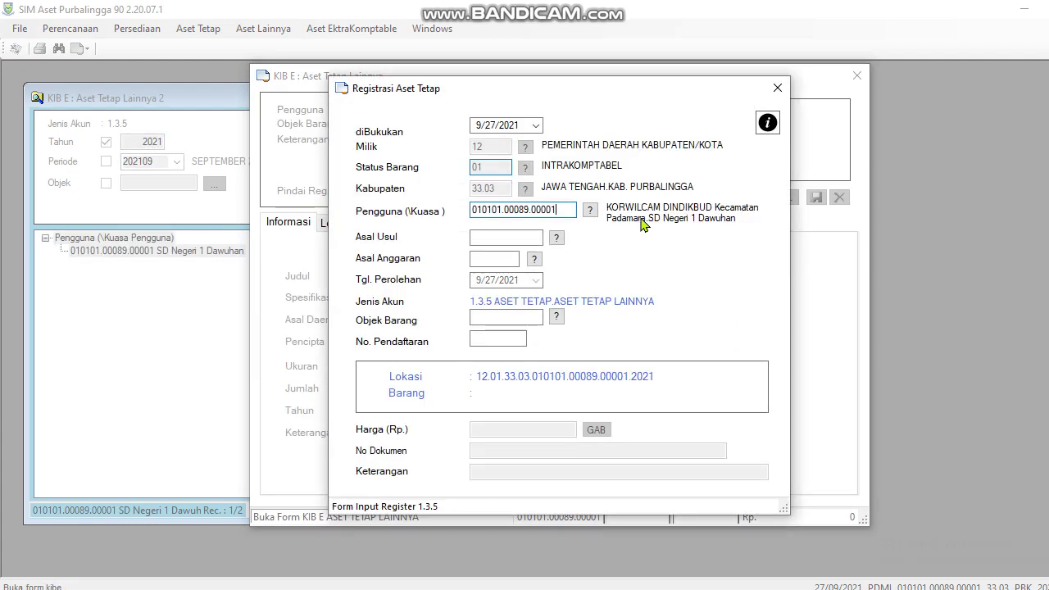
{"action": "left_click", "coordinate": [556, 238]}
{"action": "double_click", "coordinate": [645, 432]}
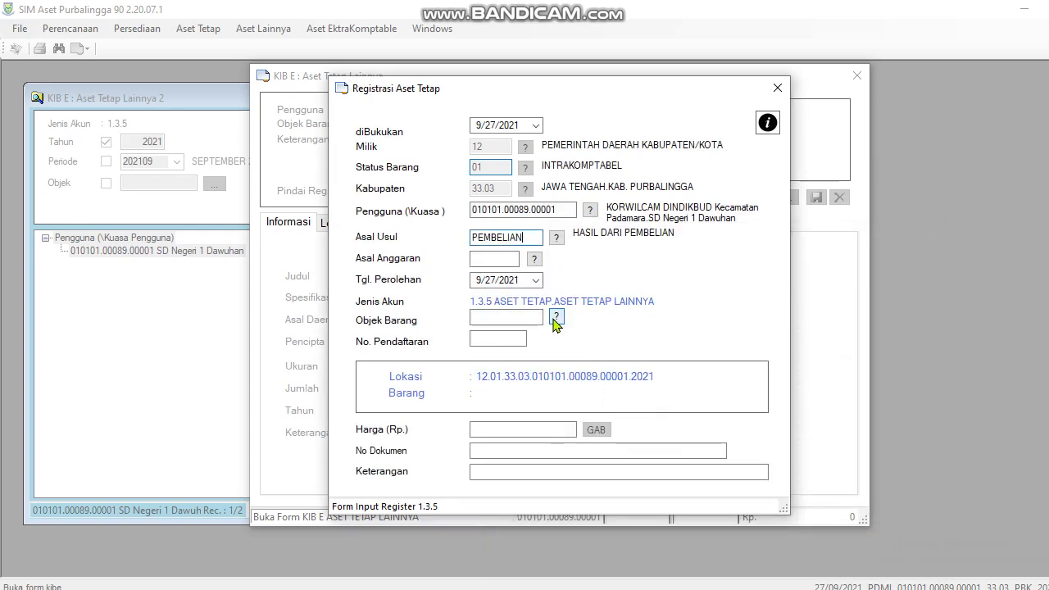
{"action": "left_click", "coordinate": [556, 318]}
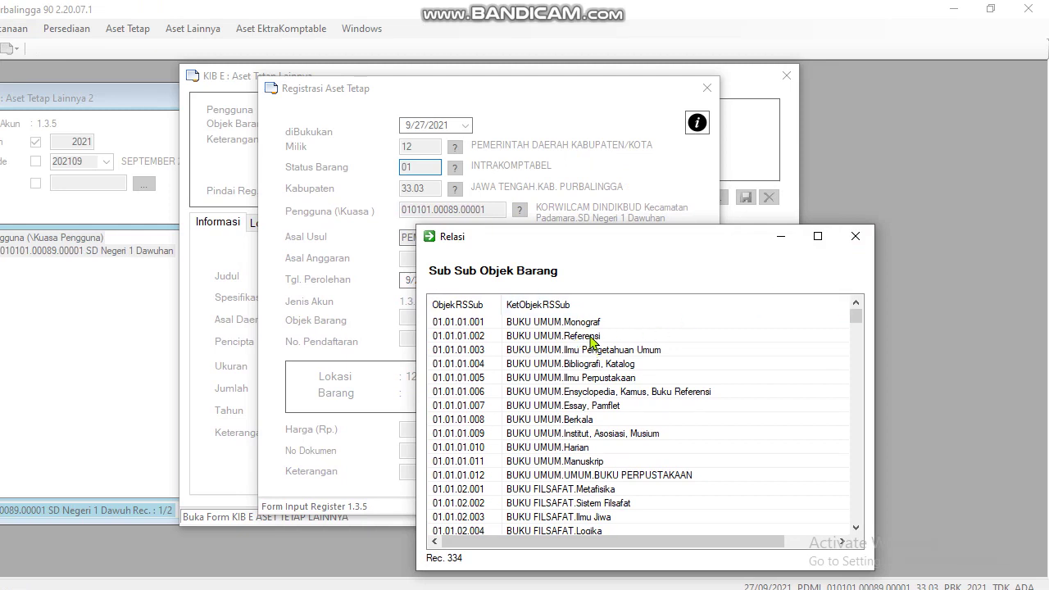
{"action": "double_click", "coordinate": [591, 336]}
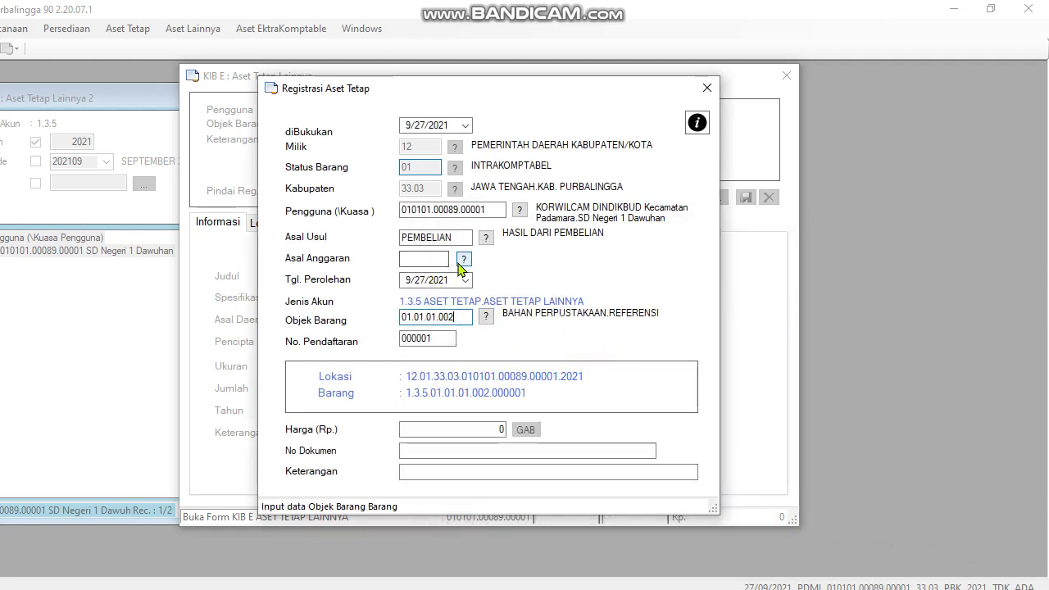
{"action": "left_click", "coordinate": [463, 259]}
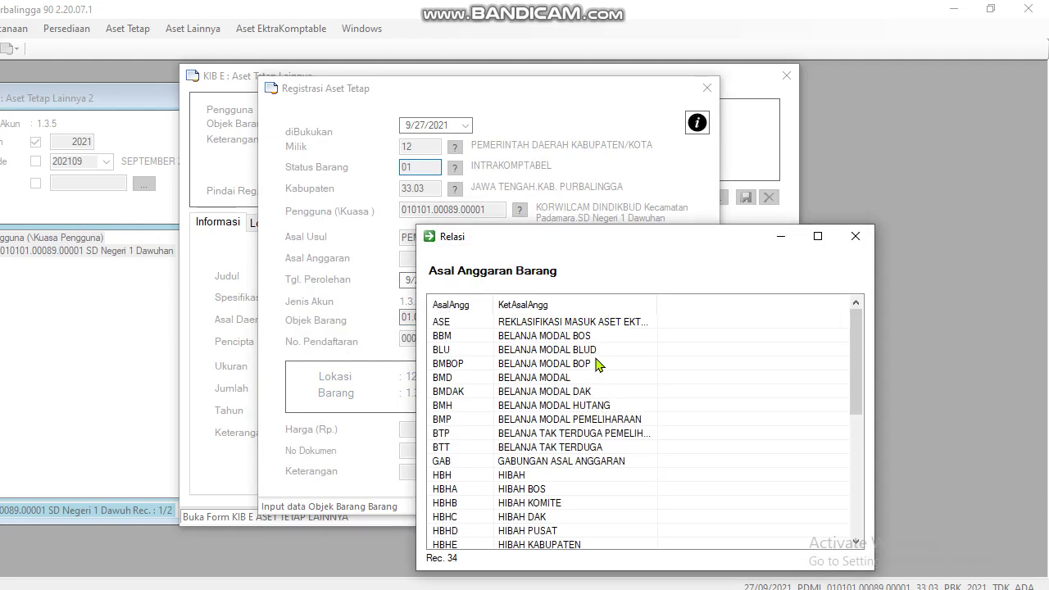
{"action": "double_click", "coordinate": [584, 336]}
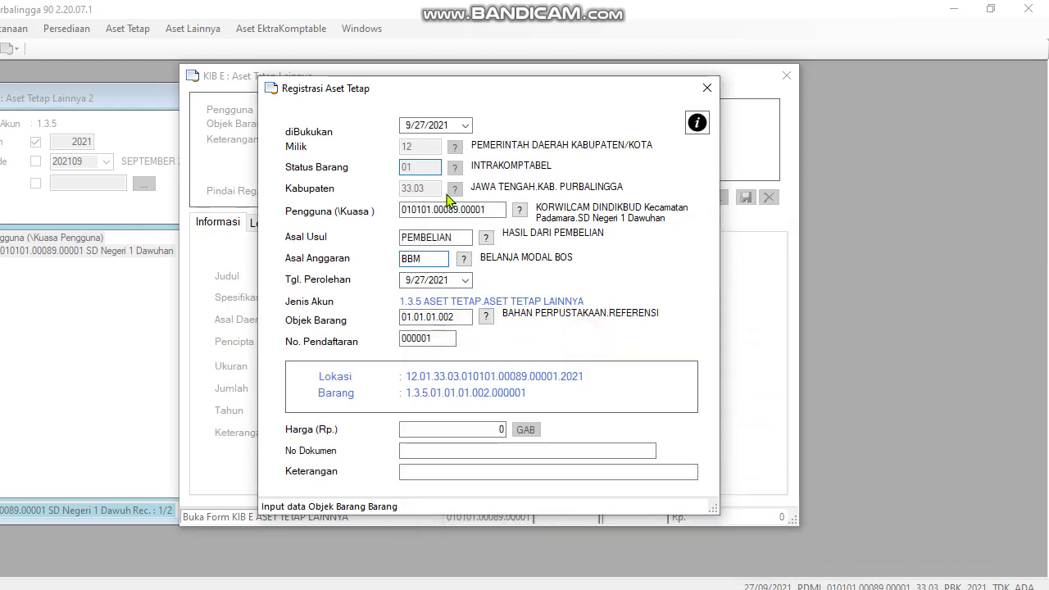
- Set both the diBukukan and Tgl. Perolehan dates of the registration to 1/6/2021
{"action": "left_click", "coordinate": [464, 125]}
{"action": "left_click", "coordinate": [475, 148]}
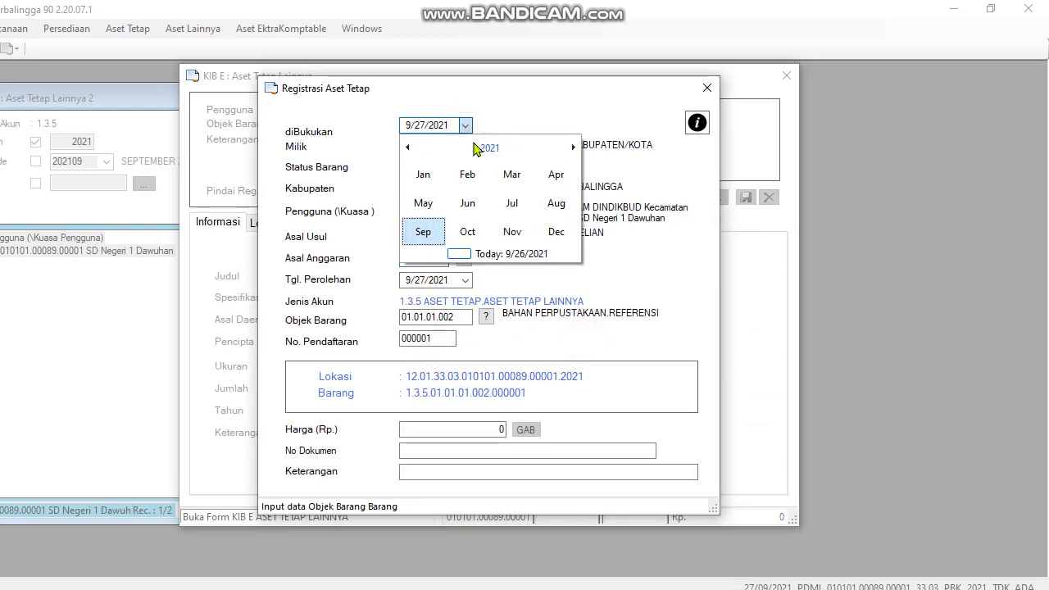
{"action": "left_click", "coordinate": [431, 171]}
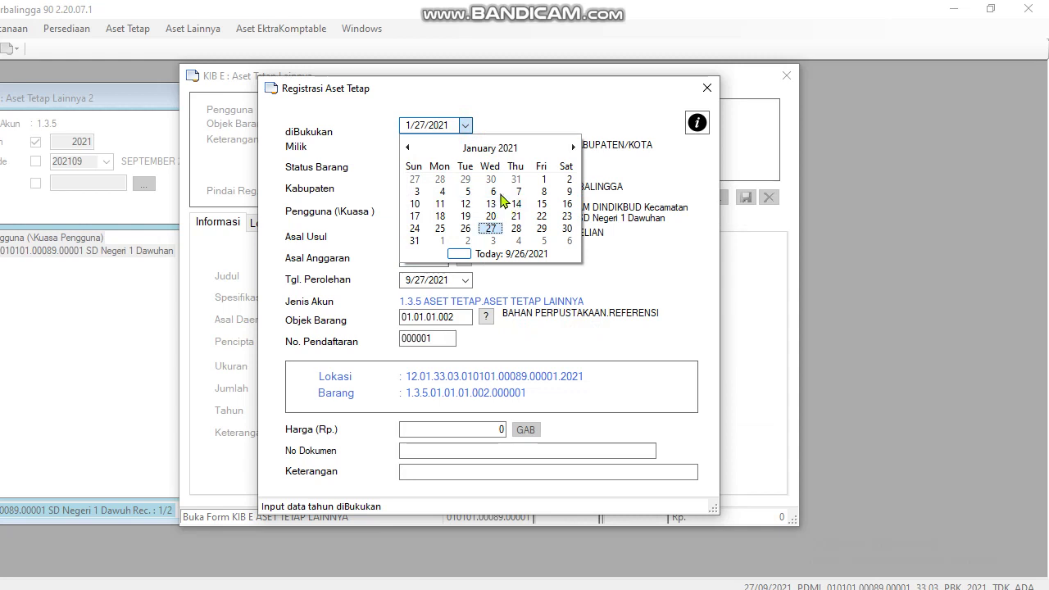
{"action": "left_click", "coordinate": [493, 191]}
{"action": "left_click", "coordinate": [465, 281]}
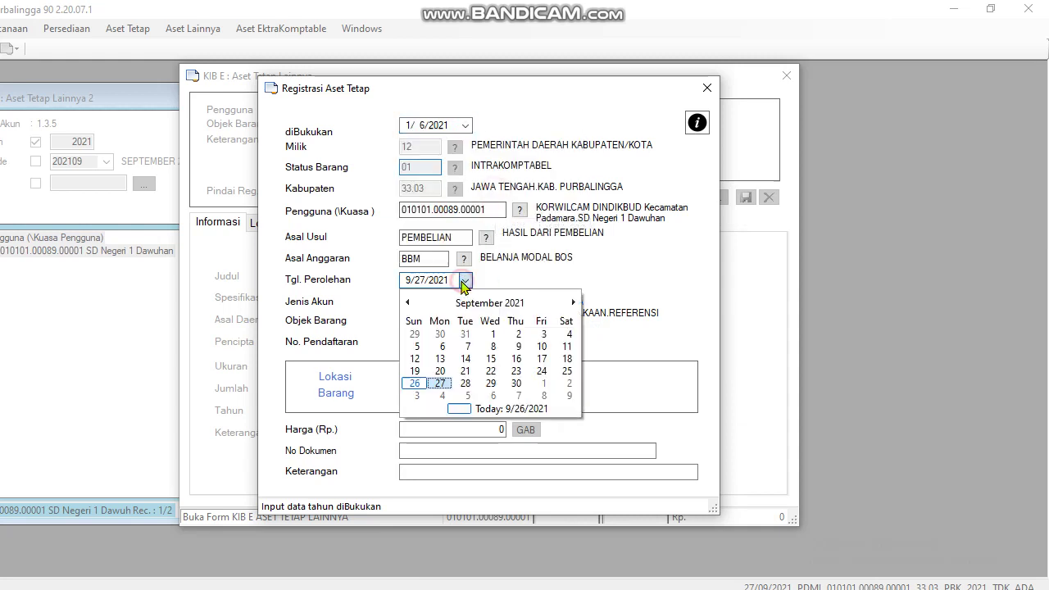
{"action": "left_click", "coordinate": [467, 304]}
{"action": "left_click", "coordinate": [431, 336]}
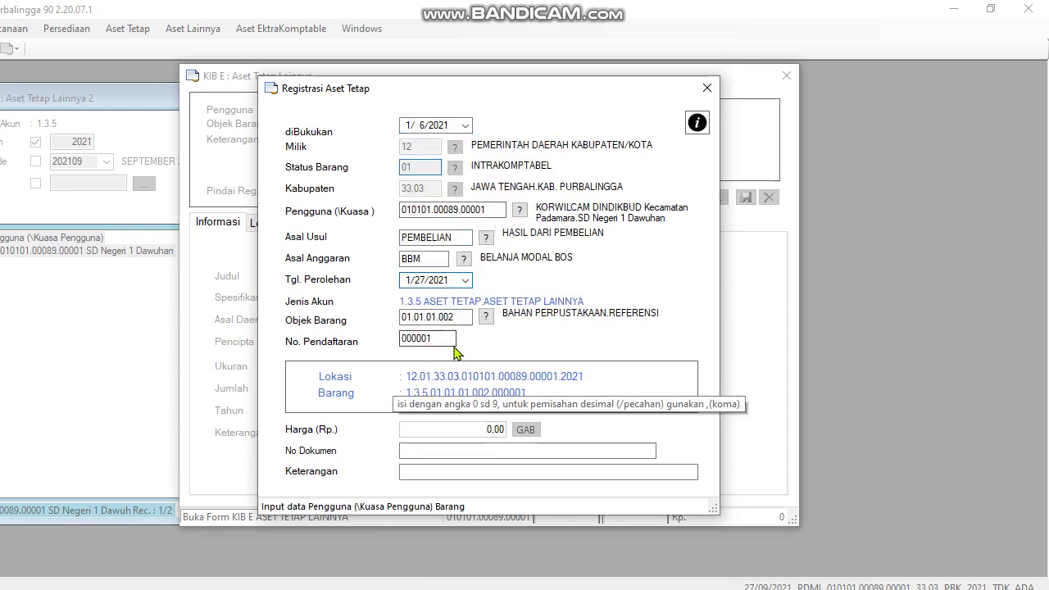
{"action": "left_click", "coordinate": [465, 280]}
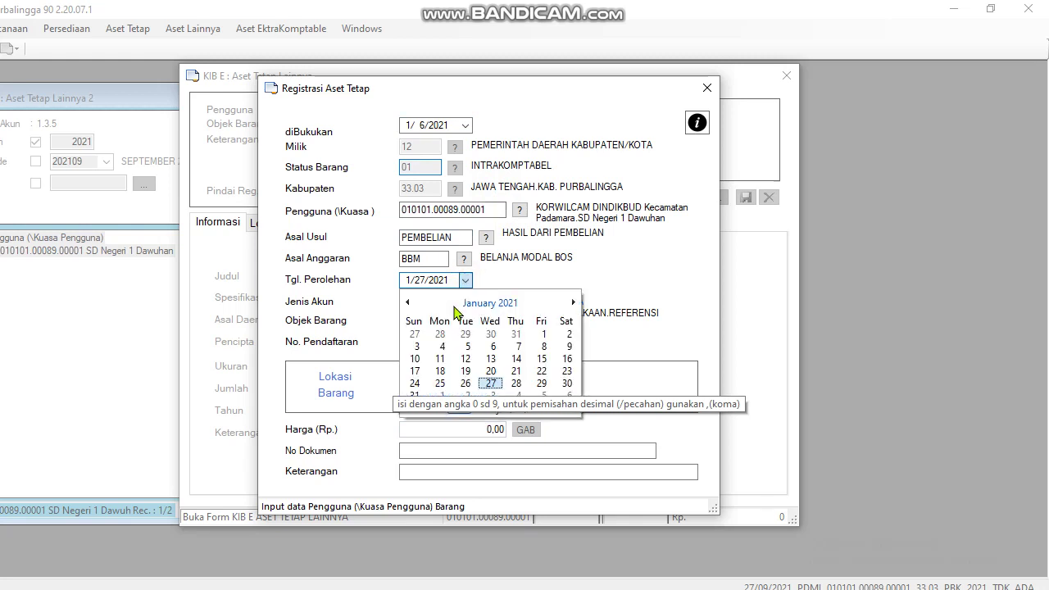
{"action": "left_click", "coordinate": [492, 347]}
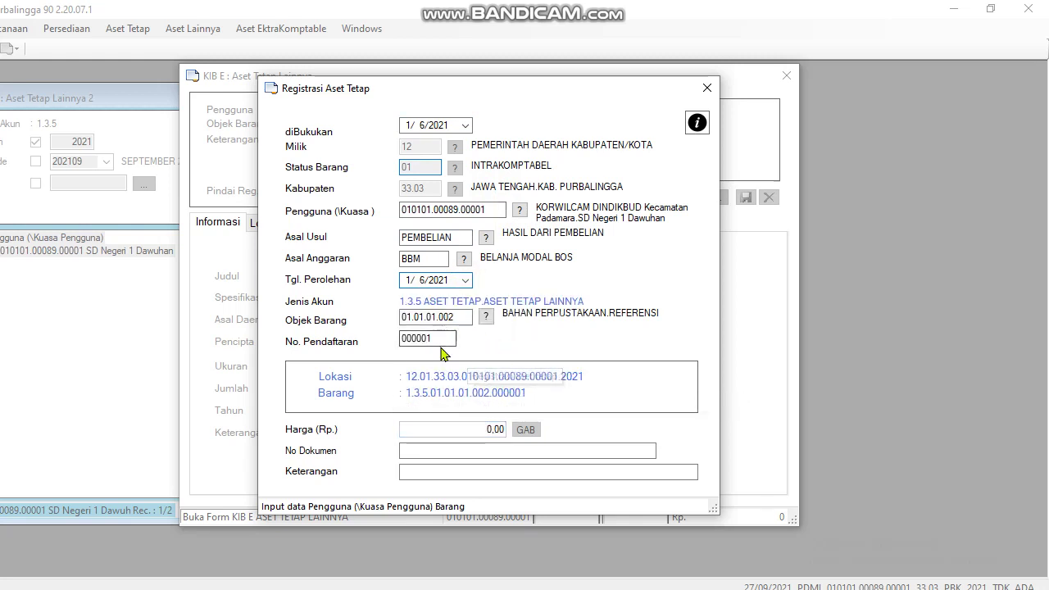
- Set the registration's Harga to 10.000,00 and its No Dokumen to "-"
{"action": "left_click", "coordinate": [476, 432]}
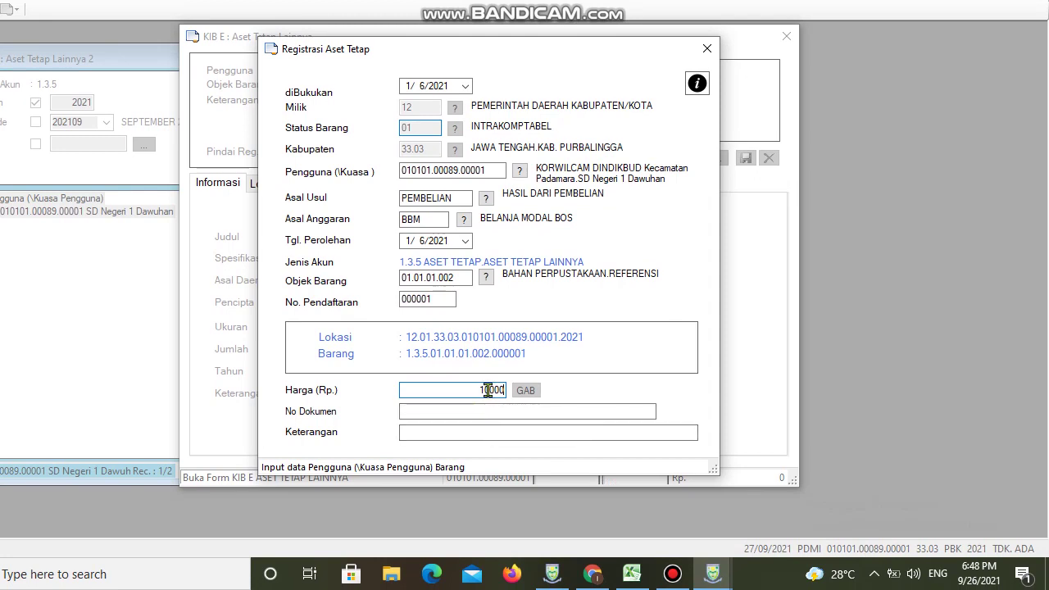
{"action": "key", "text": "Left"}
{"action": "key", "text": "Left"}
{"action": "key", "text": "Left"}
{"action": "left_click", "coordinate": [554, 408]}
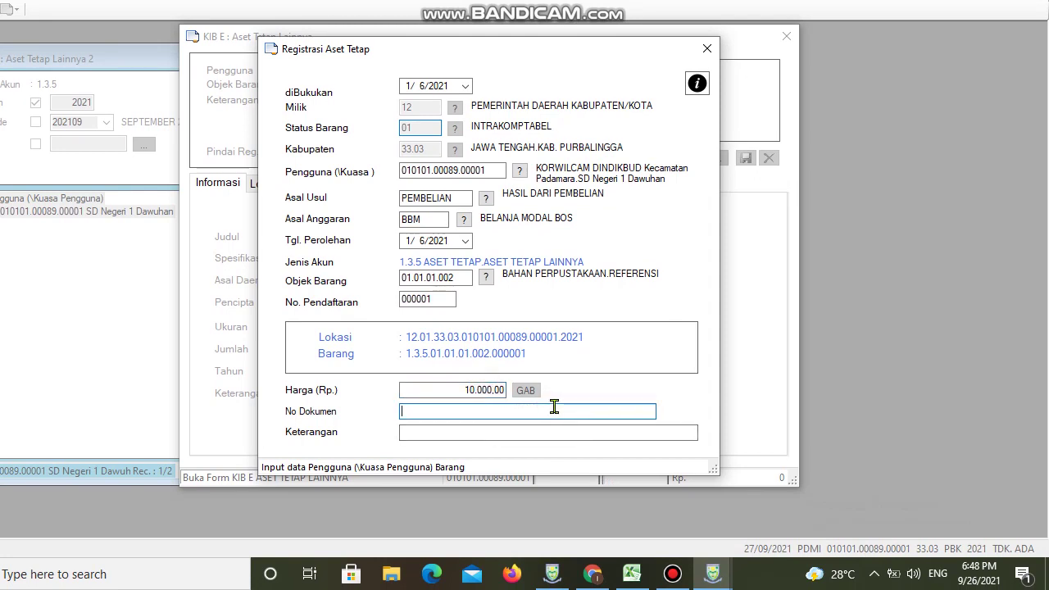
{"action": "type", "text": "-"}
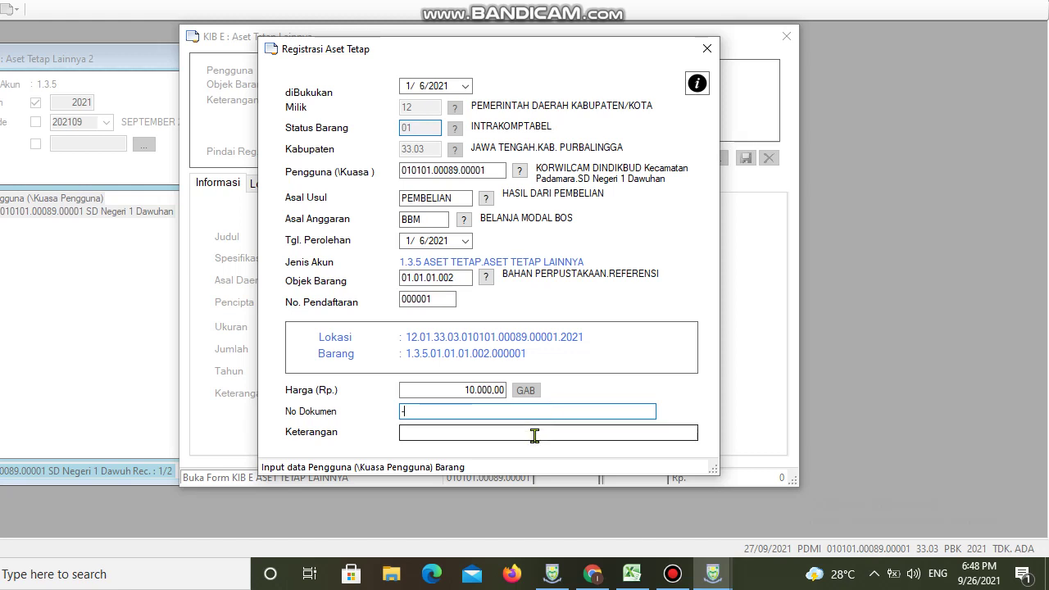
- Enter BUKU TEMA KELAS I as the registration's Keterangan and save it, accepting the BBM acquisition check
{"action": "left_click", "coordinate": [534, 433]}
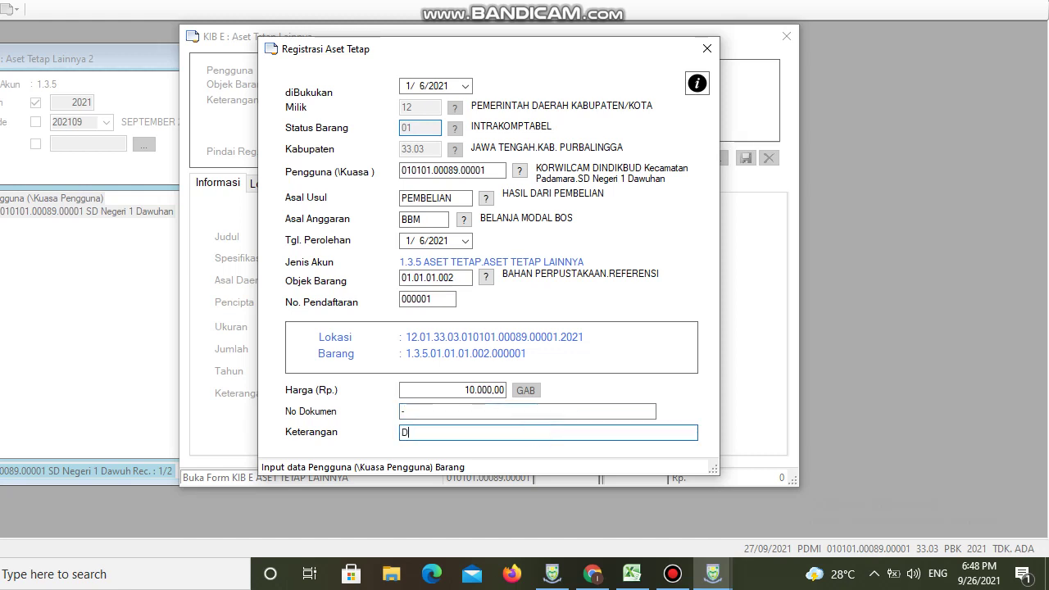
{"action": "type", "text": "DI"}
{"action": "type", "text": " KE"}
{"action": "type", "text": "EL"}
{"action": "key", "text": "Return"}
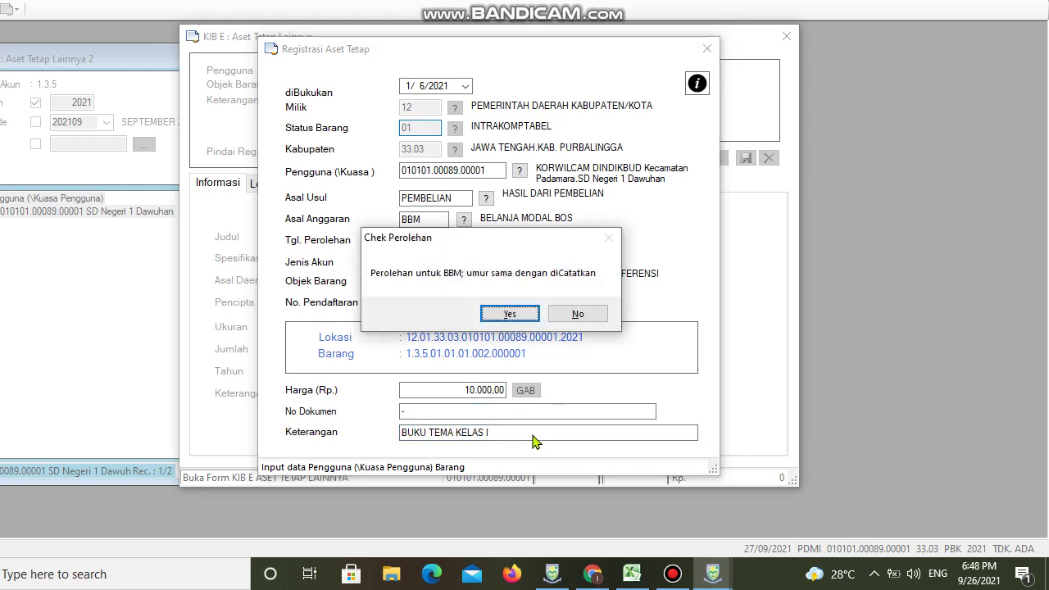
{"action": "left_click", "coordinate": [508, 313]}
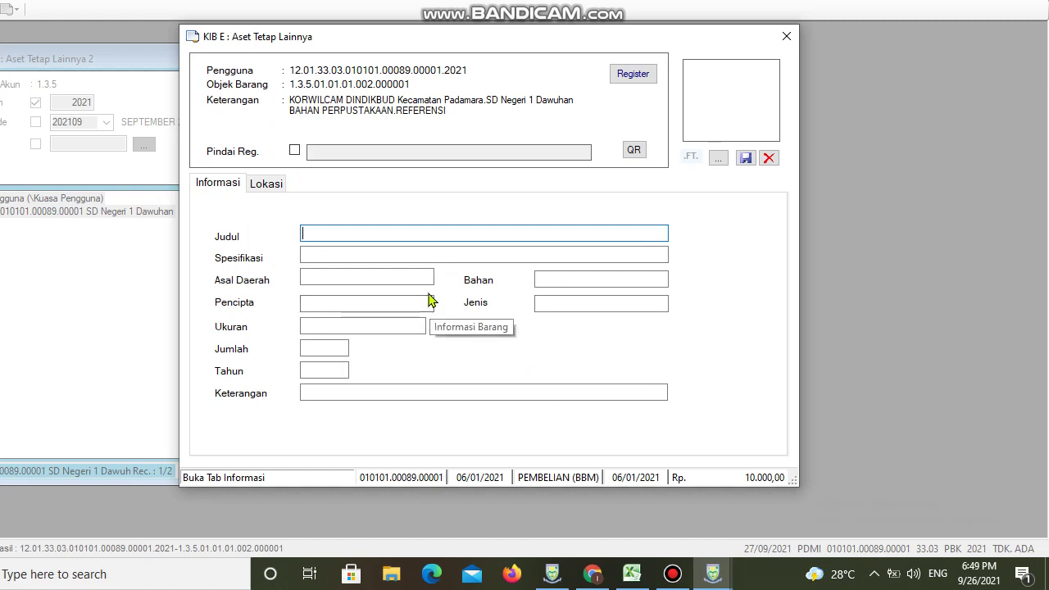
- Fill in the book's Informasi with Judul BUKU TEMA KELAS I and Spesifikasi BUKU SISWA
{"action": "left_click", "coordinate": [313, 346]}
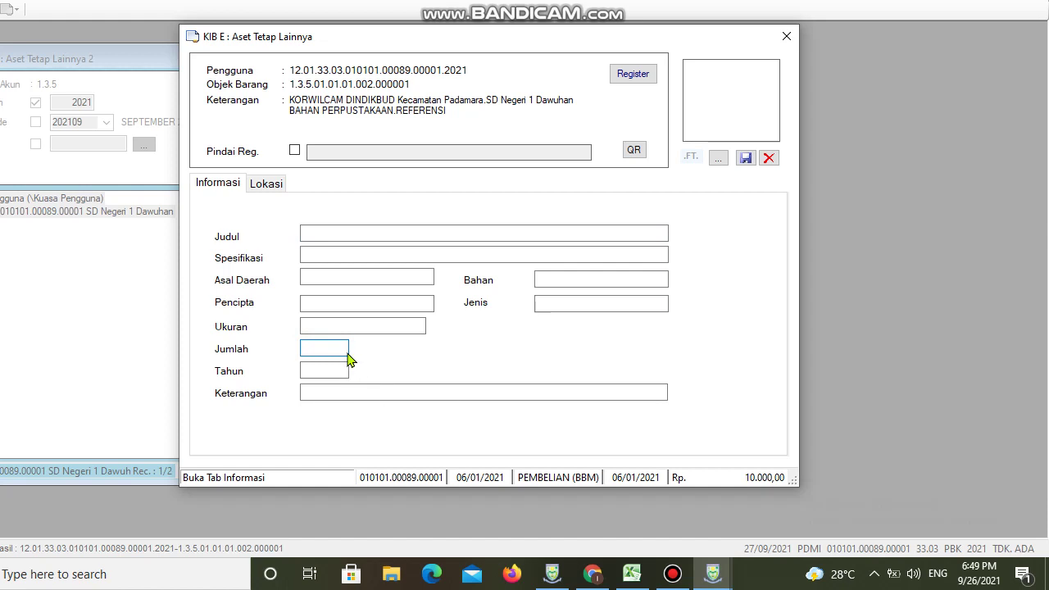
{"action": "left_click", "coordinate": [337, 233]}
{"action": "type", "text": "BUKU TEM"}
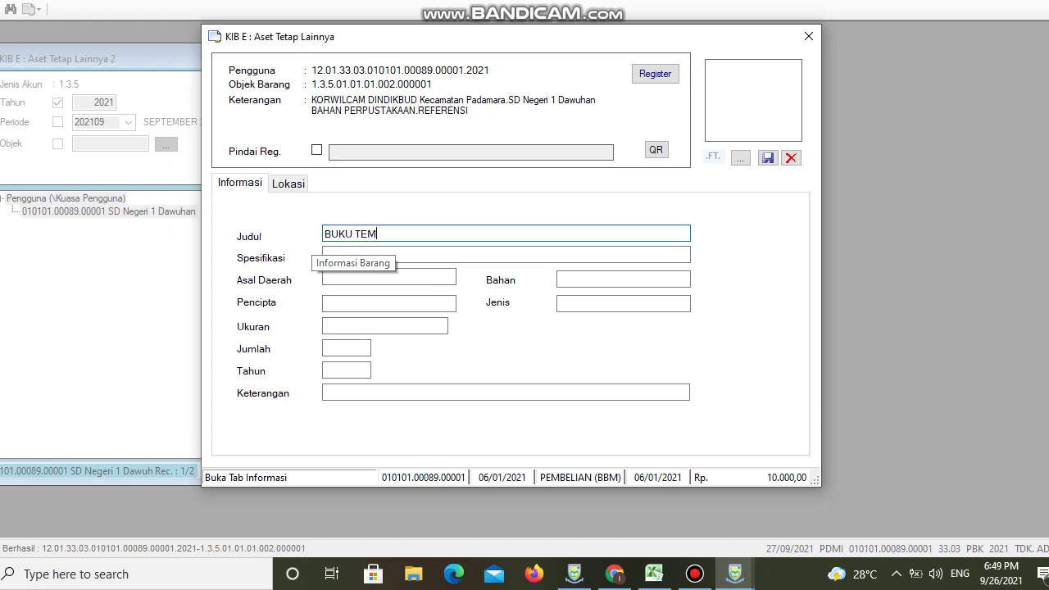
{"action": "type", "text": "A KELAS I"}
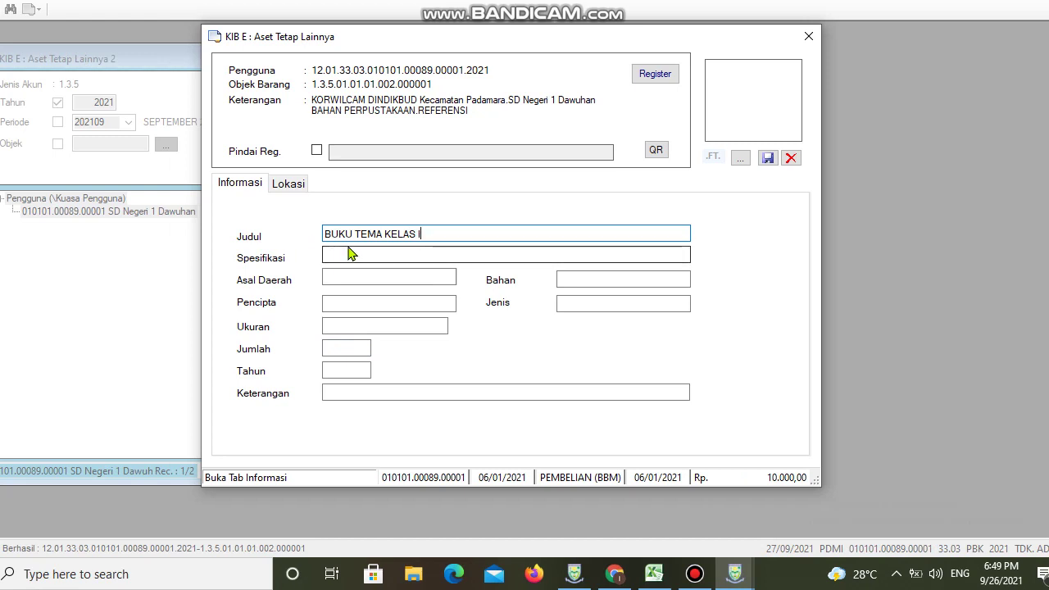
{"action": "left_click", "coordinate": [345, 252]}
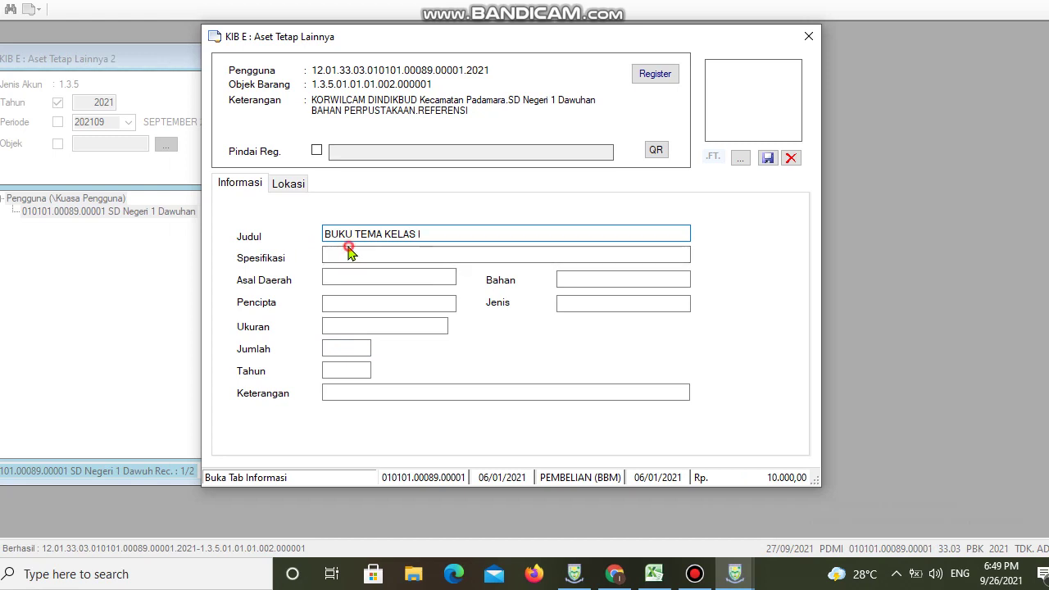
{"action": "type", "text": "B"}
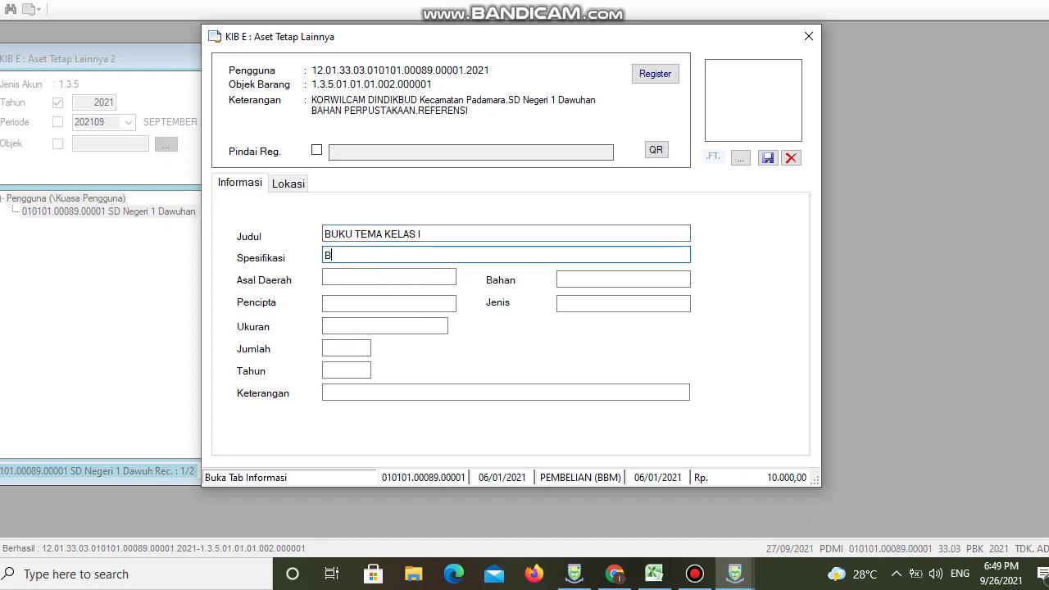
{"action": "type", "text": "UKU SIS"}
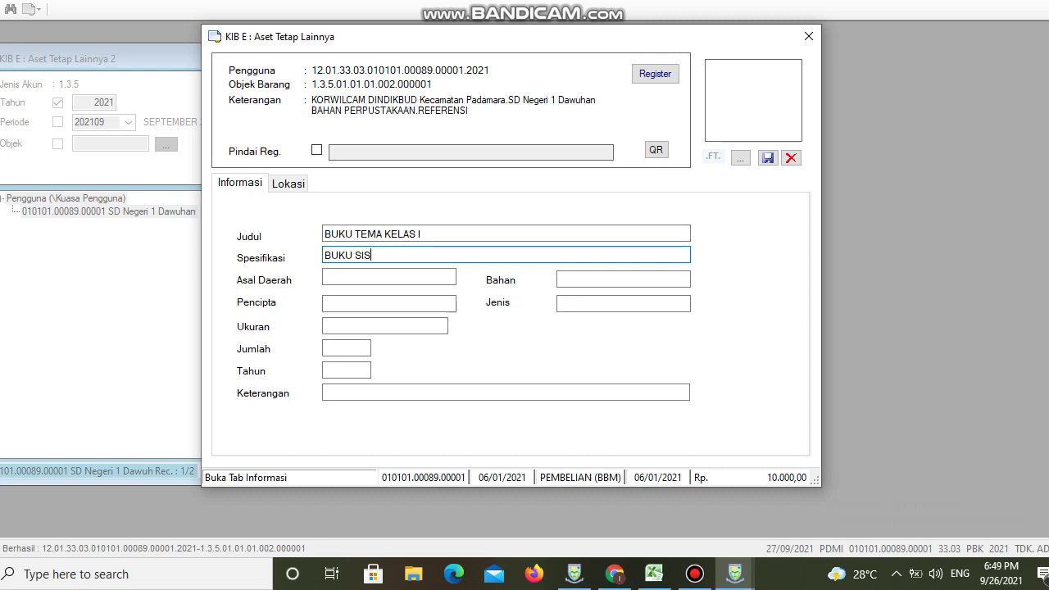
{"action": "type", "text": "WA"}
- Set the book's Bahan to KERTAS, Jumlah to 1 and Tahun to 2021
{"action": "left_click", "coordinate": [422, 277]}
{"action": "left_click", "coordinate": [605, 279]}
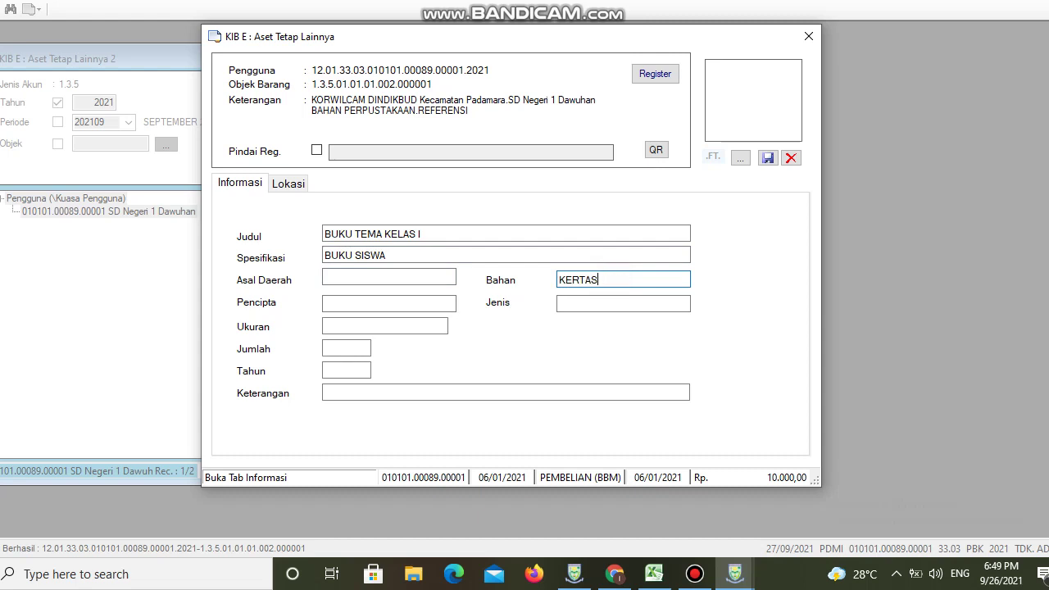
{"action": "left_click", "coordinate": [434, 326]}
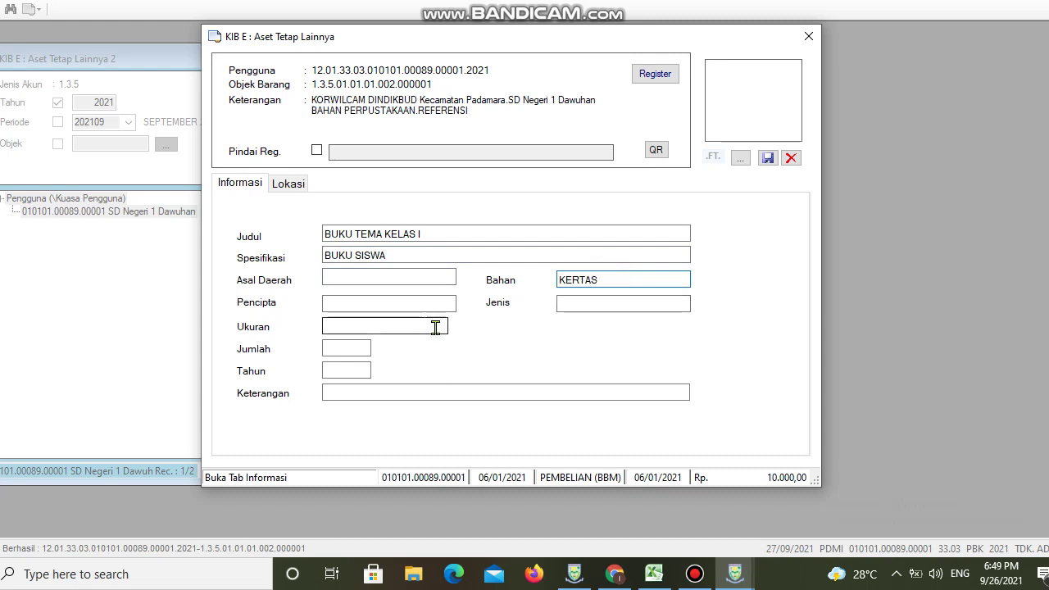
{"action": "left_click", "coordinate": [357, 349]}
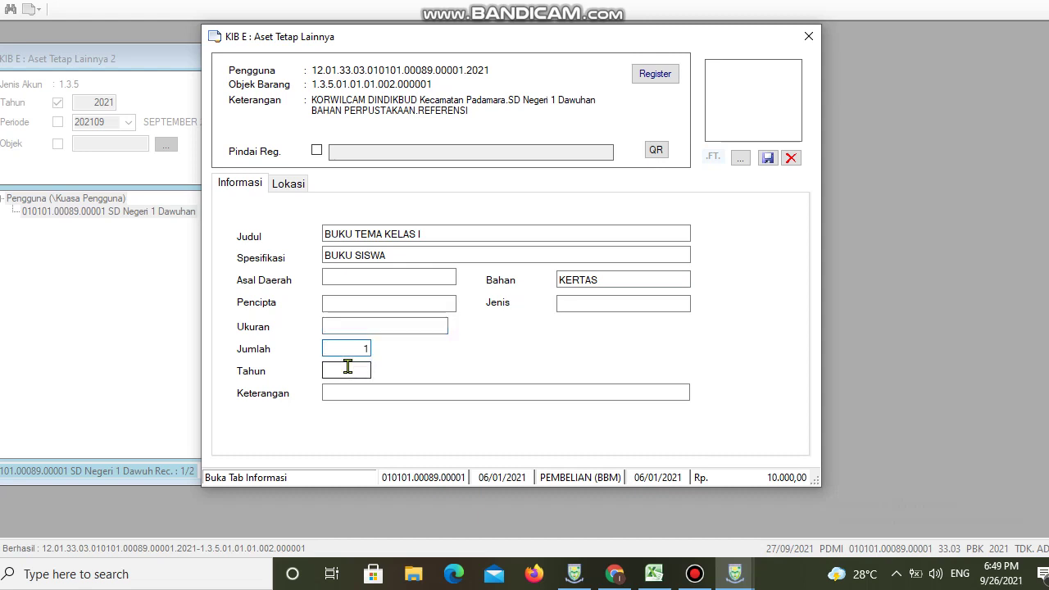
{"action": "left_click", "coordinate": [348, 368]}
{"action": "type", "text": "2021"}
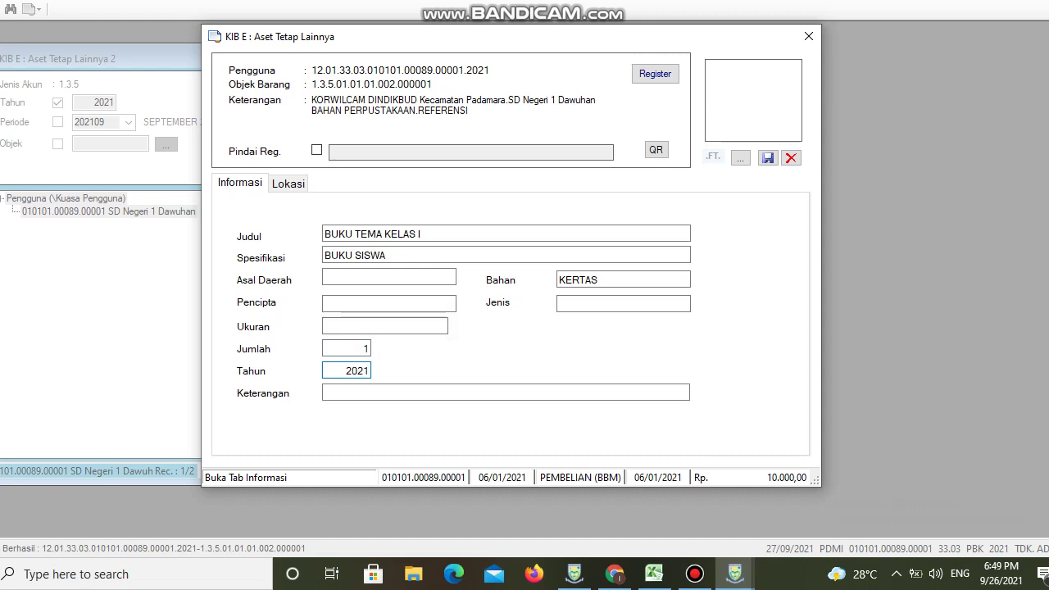
- Enter DI KELAS 1 as the book's Keterangan, save the information and close the KIB E form
{"action": "left_click", "coordinate": [347, 389]}
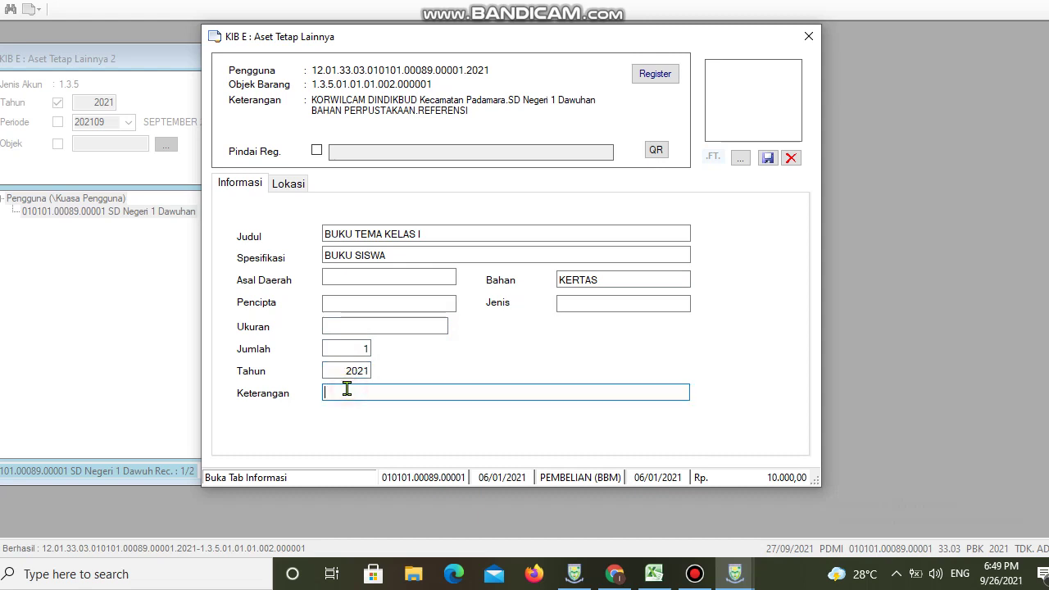
{"action": "type", "text": "D"}
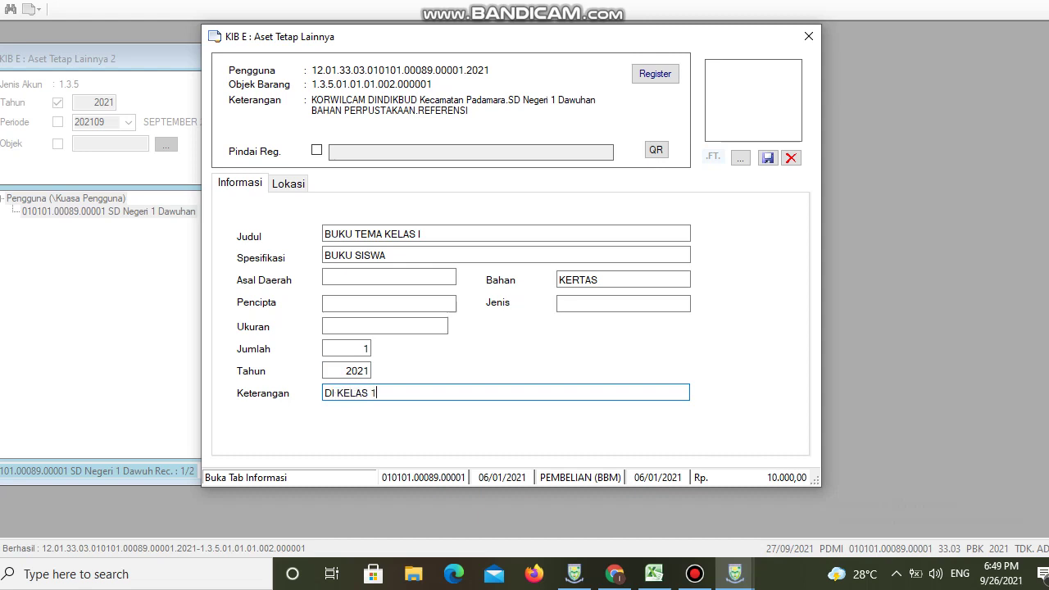
{"action": "type", "text": "I KELAS 1"}
{"action": "key", "text": "Return"}
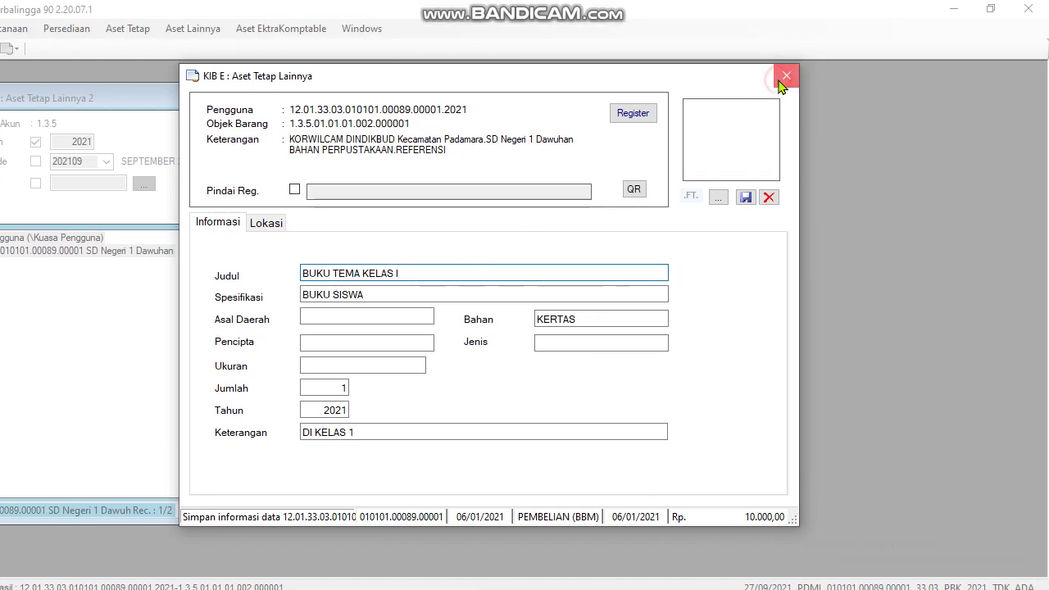
{"action": "left_click", "coordinate": [786, 75]}
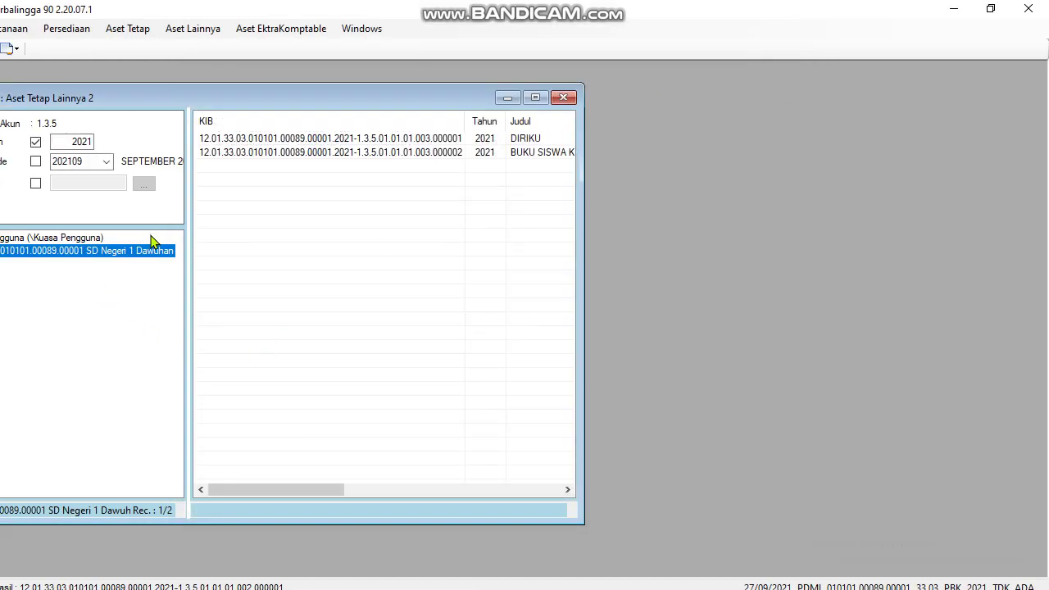
- Reload SD Negeri 1 Dawuhan's KIB E list, enlarge its record table and review the saved BUKU TEMA KELAS I record
{"action": "left_click", "coordinate": [83, 238]}
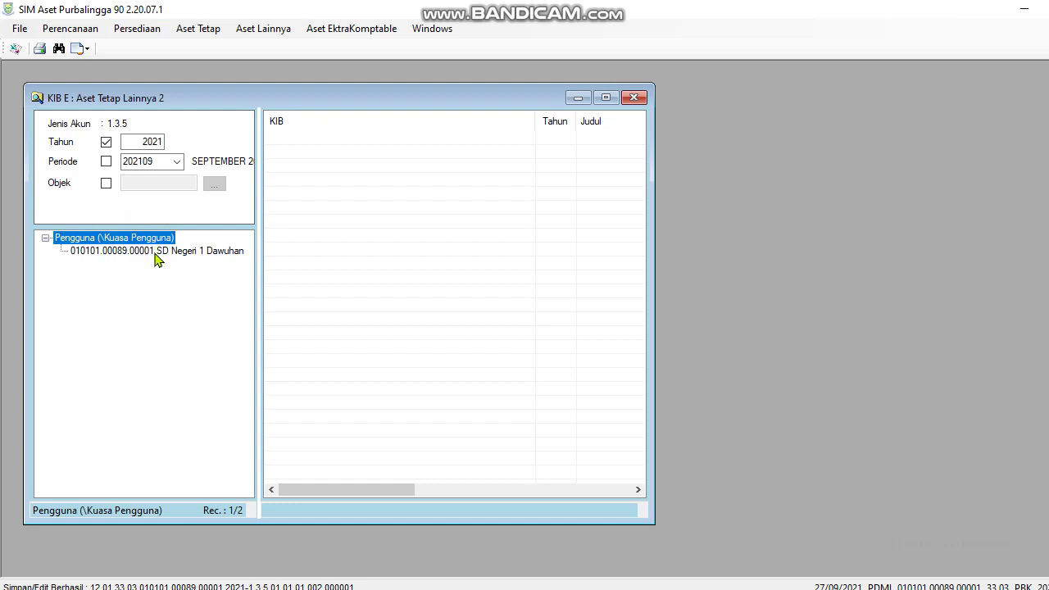
{"action": "left_click", "coordinate": [155, 251]}
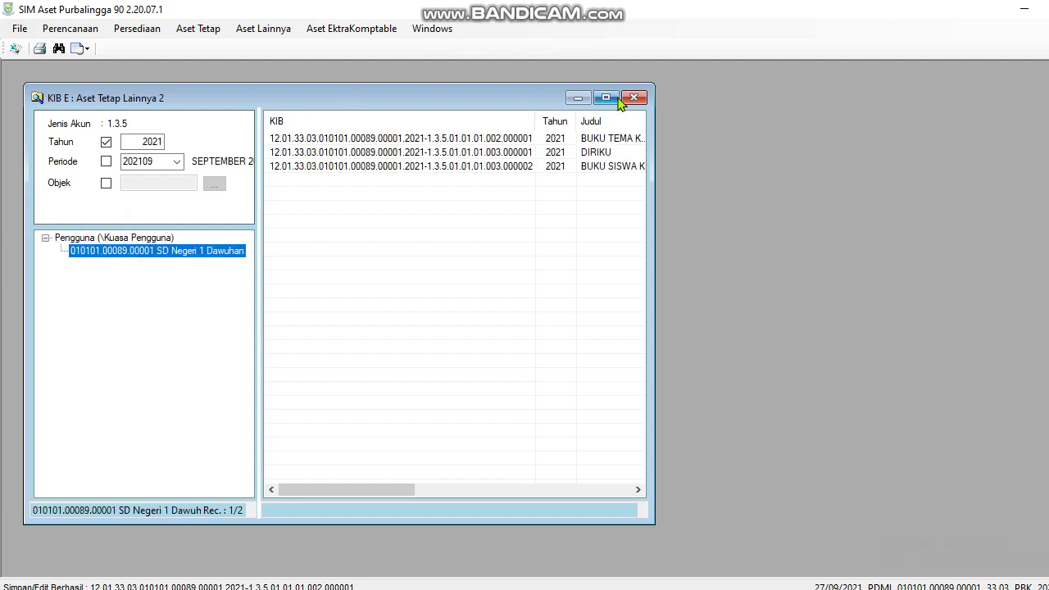
{"action": "left_click", "coordinate": [605, 98]}
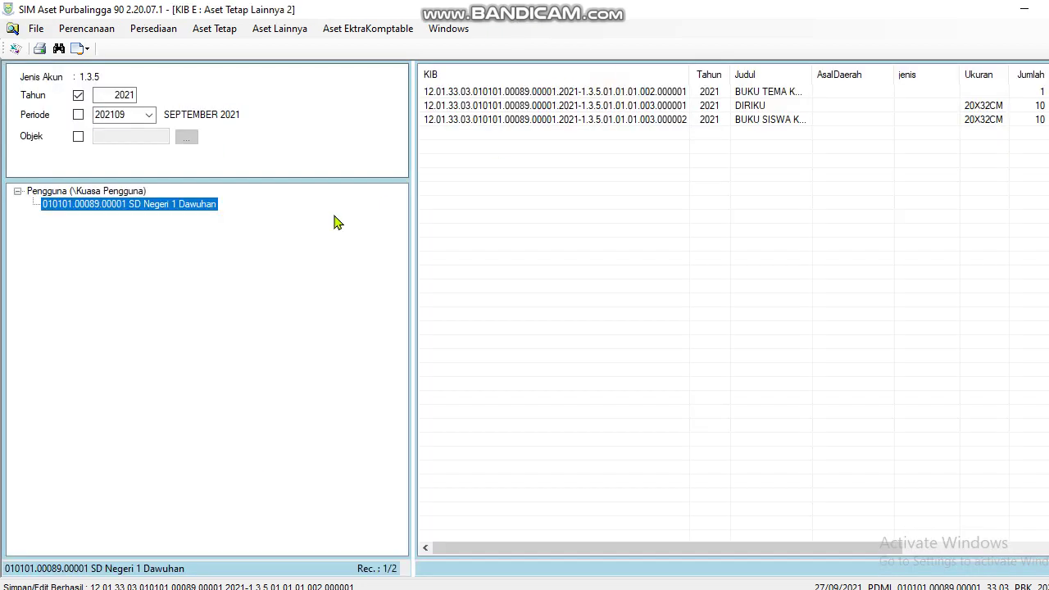
{"action": "left_click_drag", "start_coordinate": [411, 193], "coordinate": [198, 150]}
{"action": "double_click", "coordinate": [597, 93]}
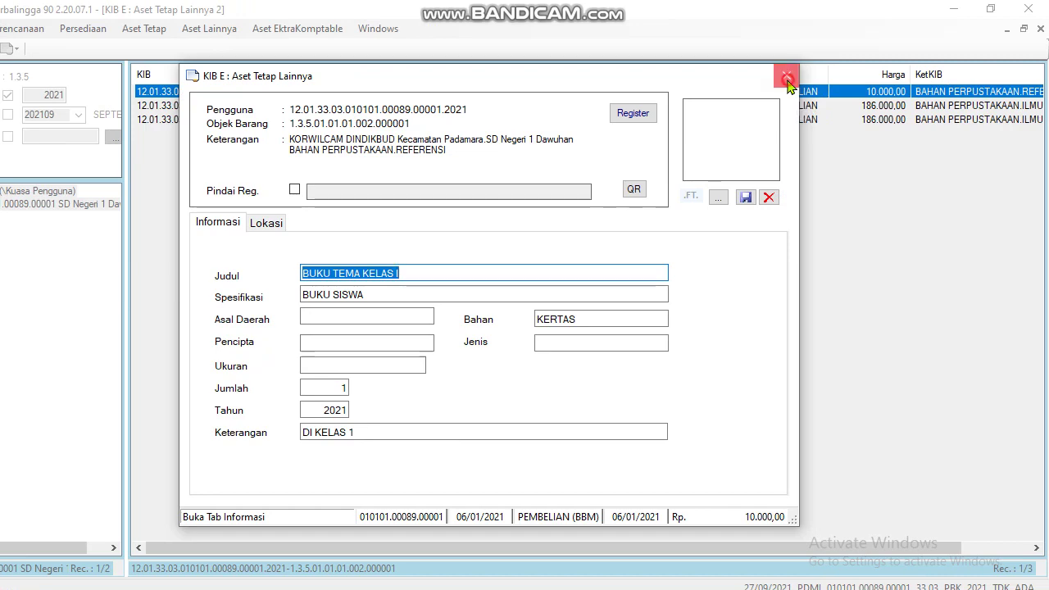
{"action": "left_click", "coordinate": [787, 82]}
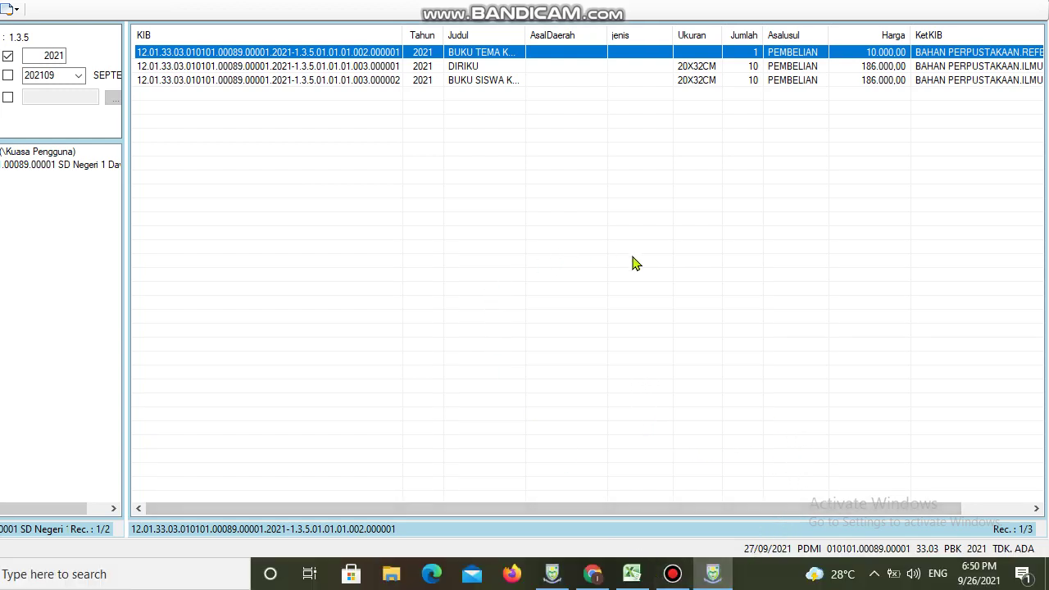
{"action": "mouse_move", "coordinate": [672, 577]}
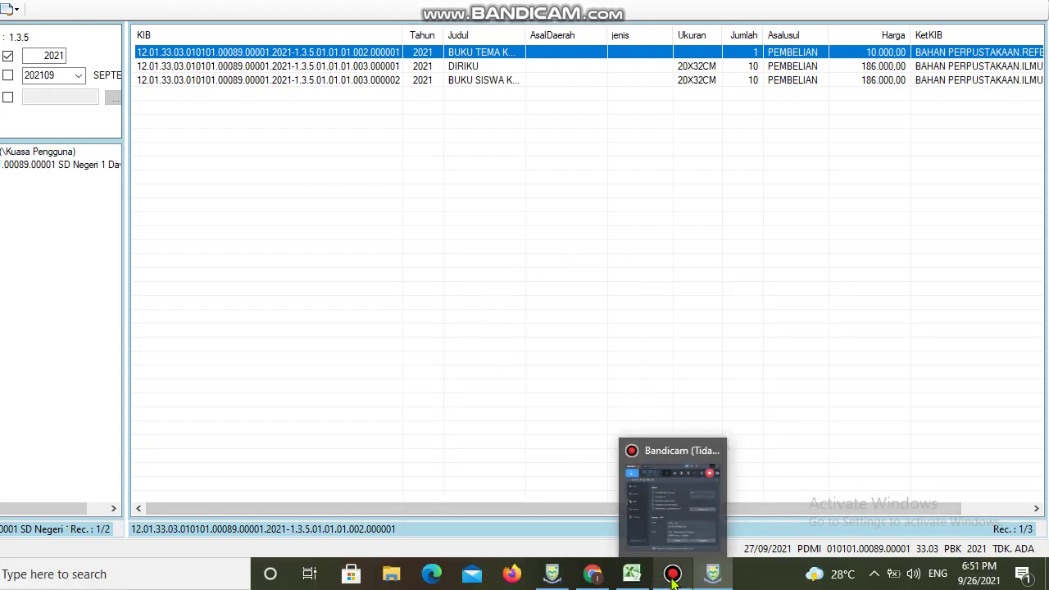
{"action": "left_click", "coordinate": [672, 492]}
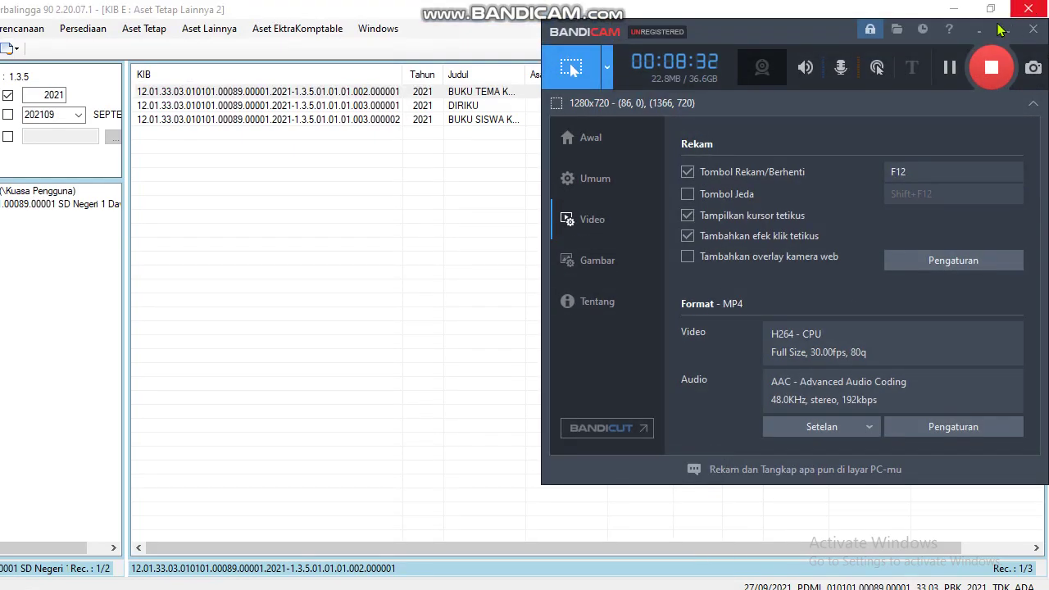